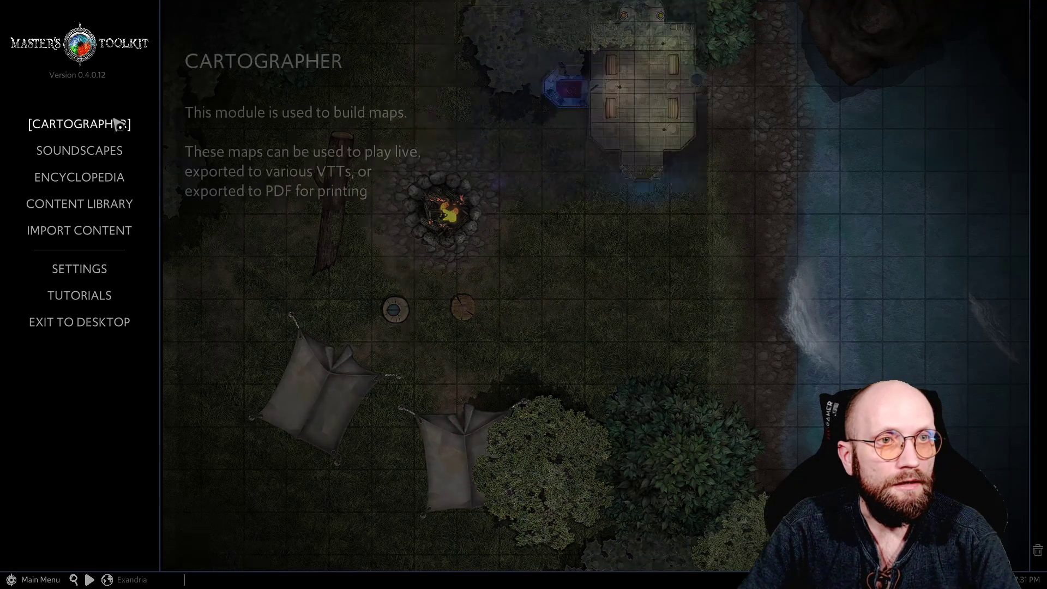
Open the Cartographer map editor with its blank grid canvas
click(119, 125)
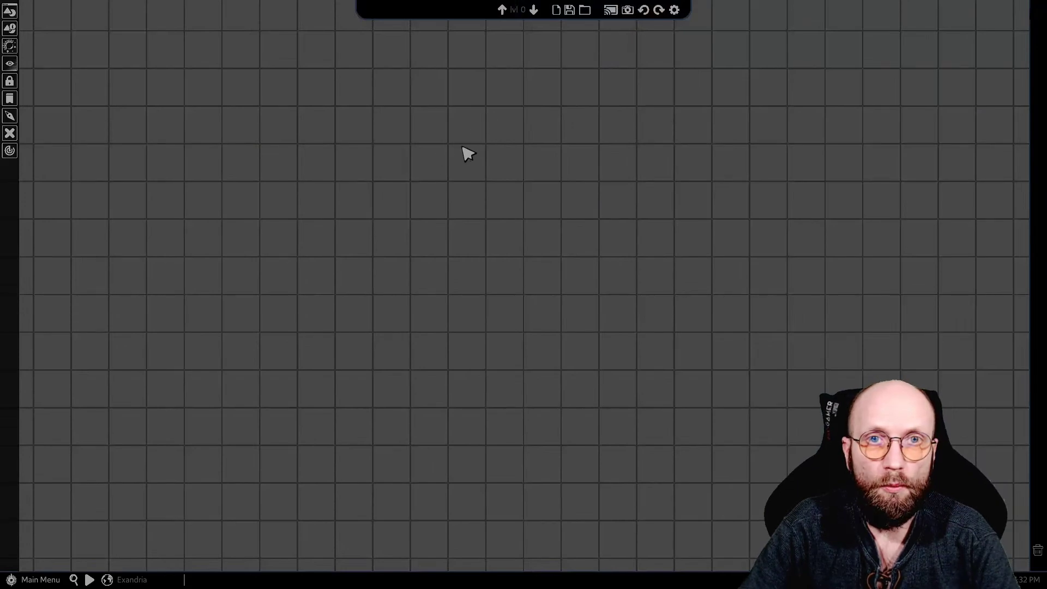
scroll(429, 212, up, 4)
scroll(518, 199, up, 4)
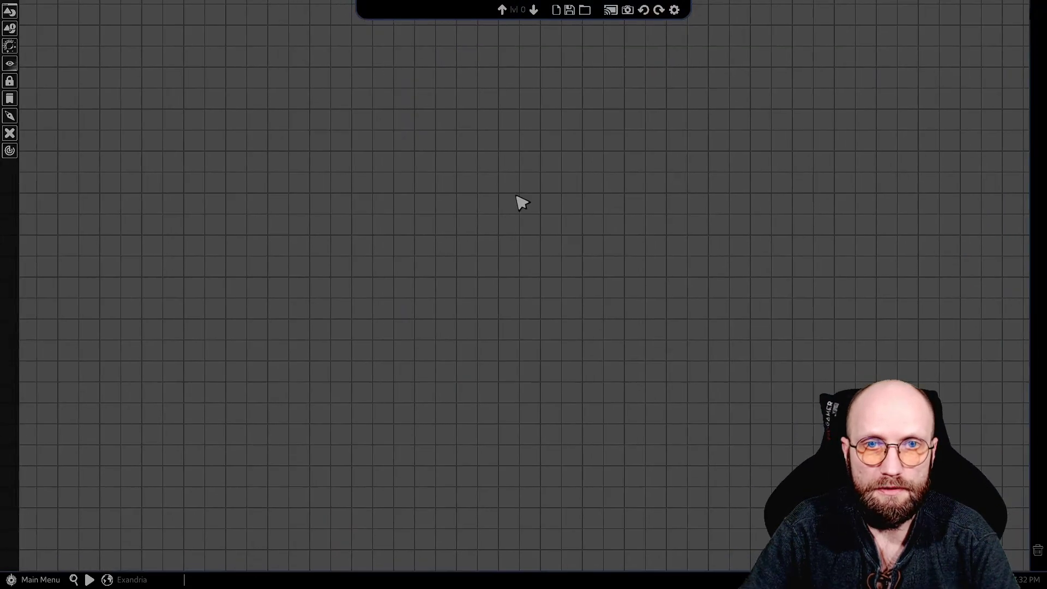
scroll(521, 203, down, 3)
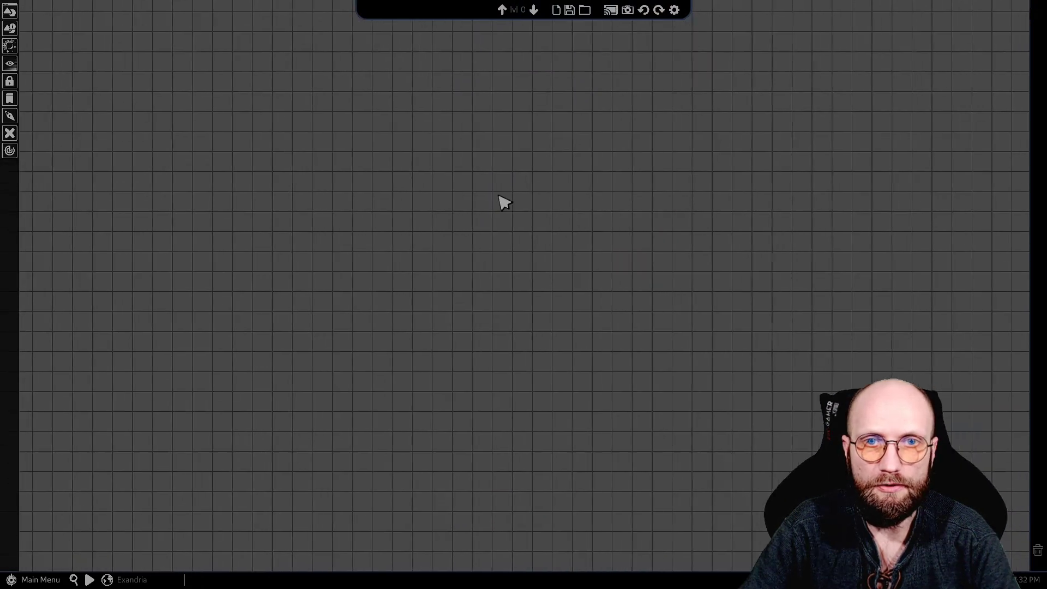
scroll(490, 199, up, 3)
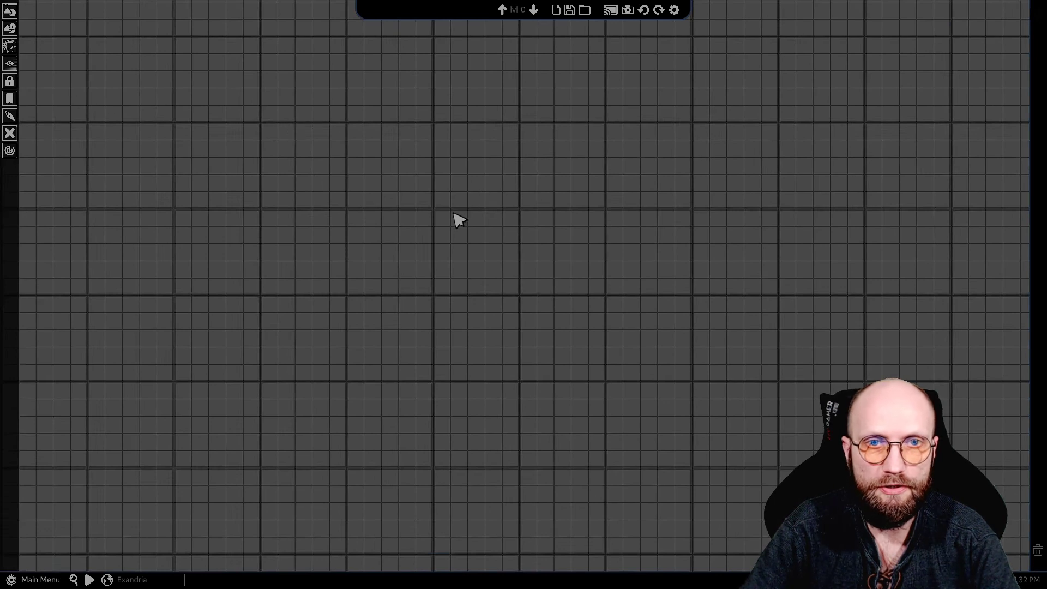
Open the content selection window, move it to a free corner of the canvas and make it narrower and taller
click(16, 13)
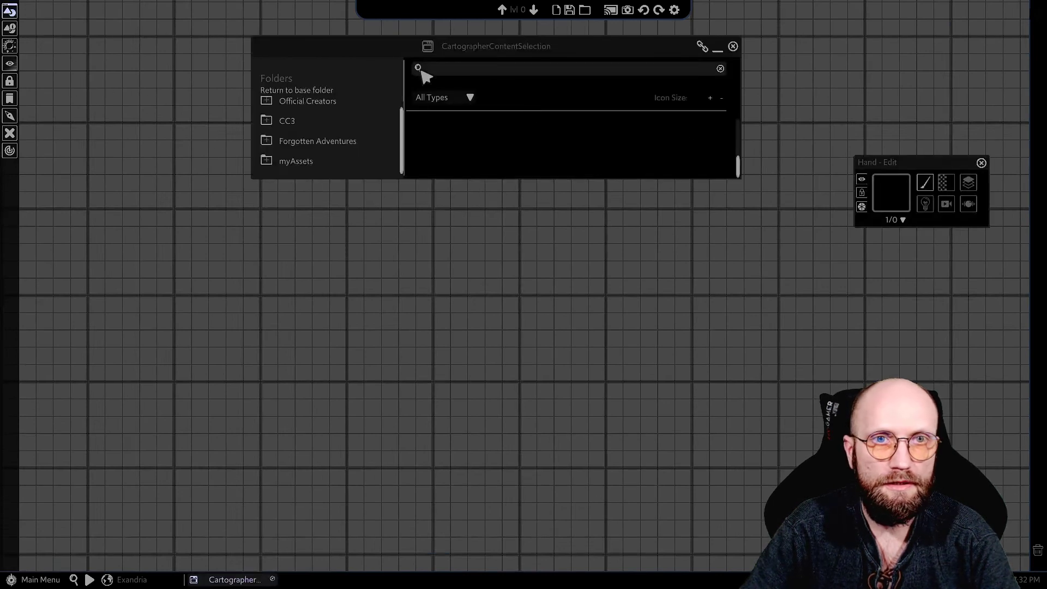
drag(382, 52, 169, 53)
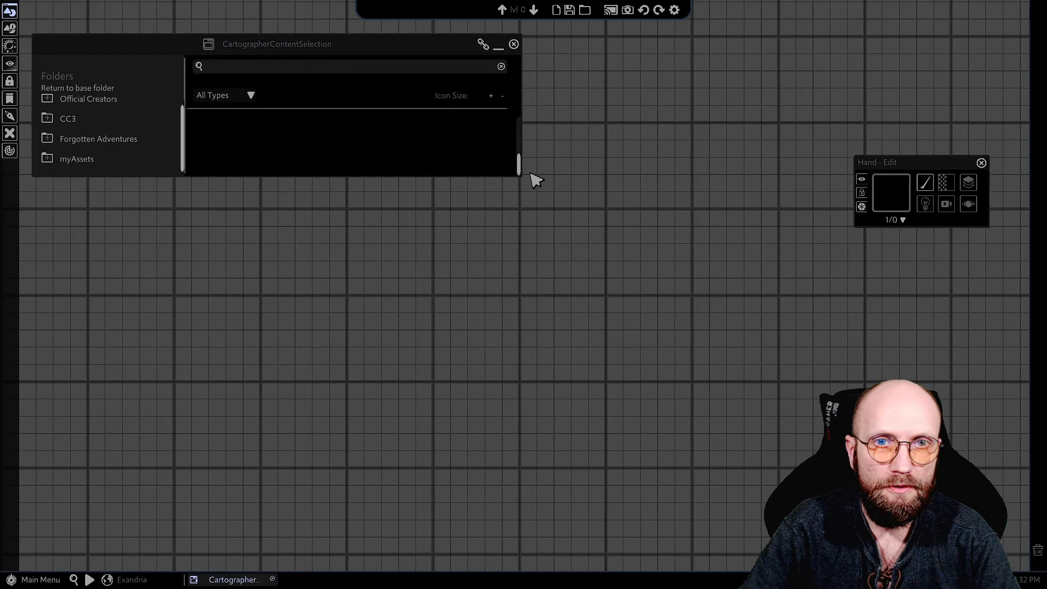
drag(526, 182, 458, 349)
Browse Official Creators > Arkenforge > Fantasy, look into the Dungeons tiles, and open the Wilderness Tiles folder
click(101, 108)
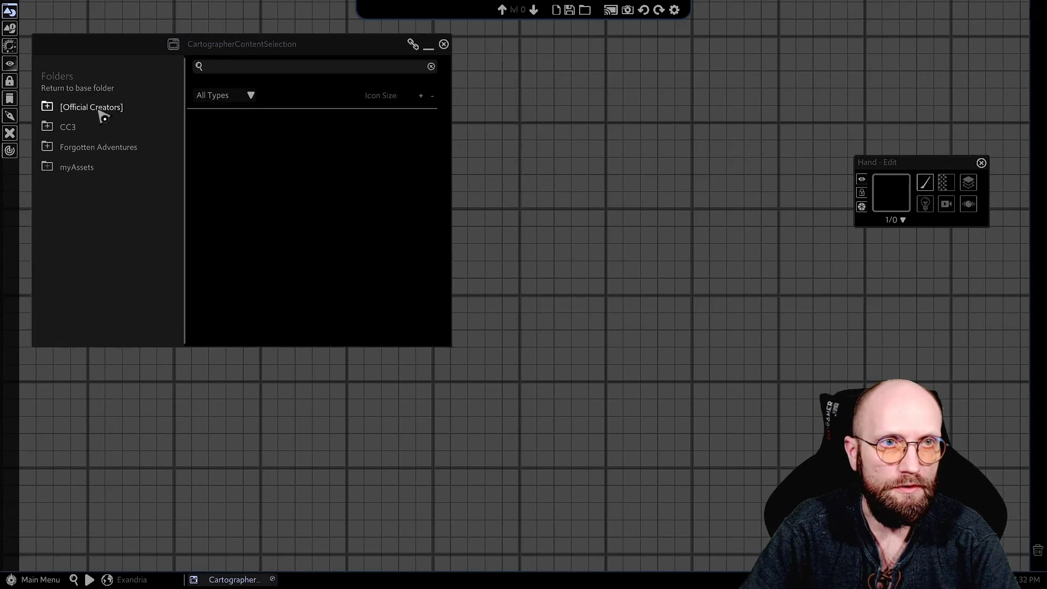
click(98, 127)
click(105, 167)
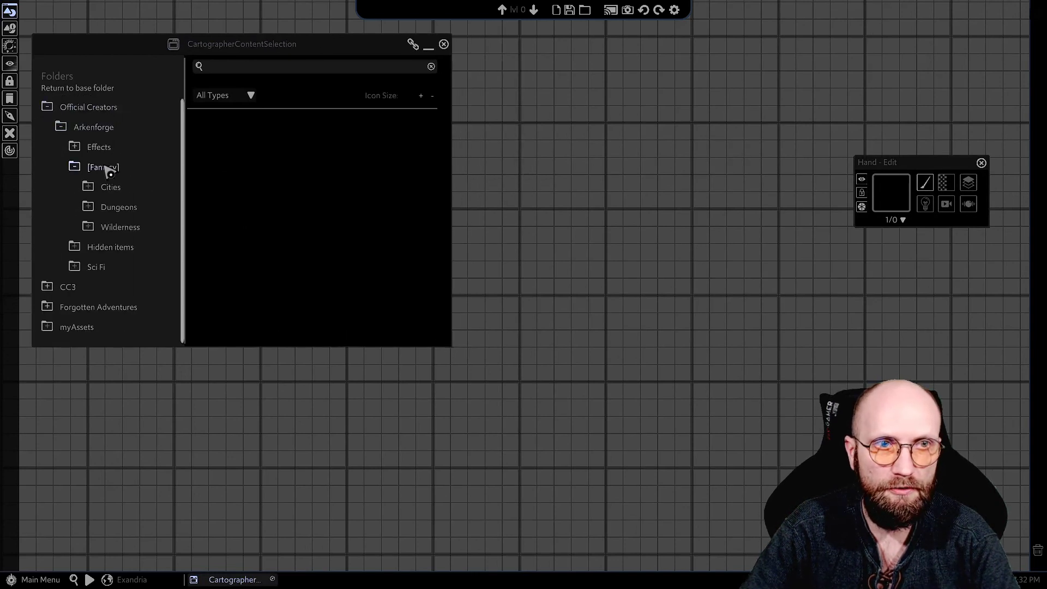
click(121, 206)
scroll(127, 199, down, 2)
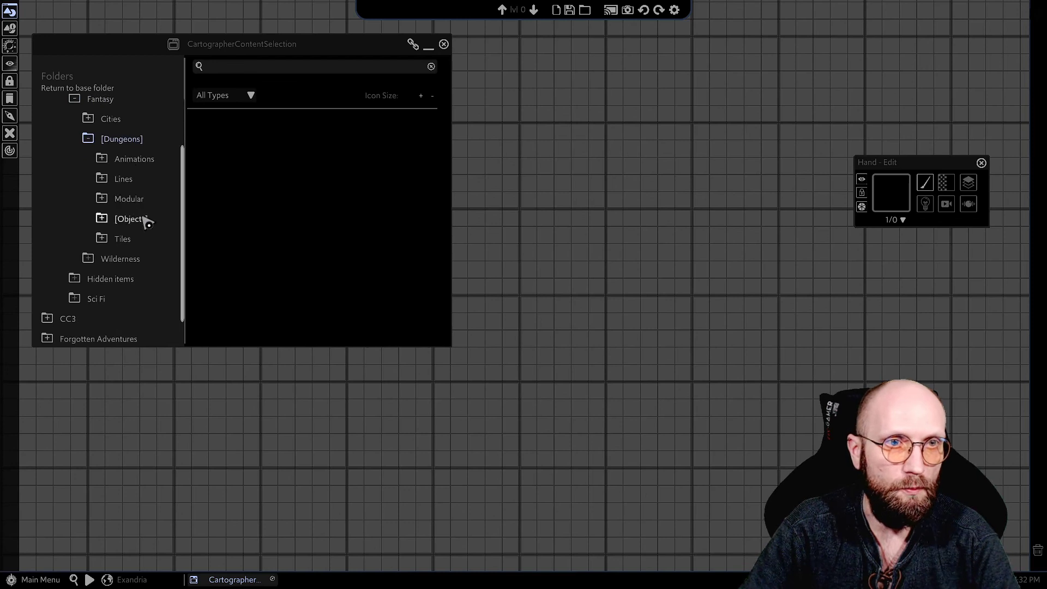
click(126, 241)
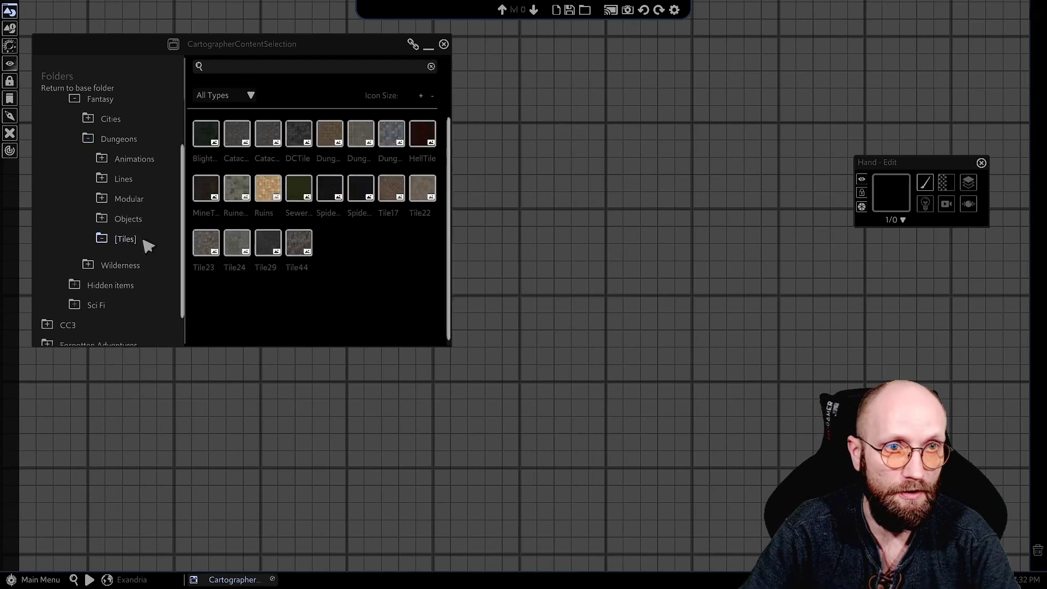
click(132, 268)
scroll(135, 269, down, 2)
click(130, 300)
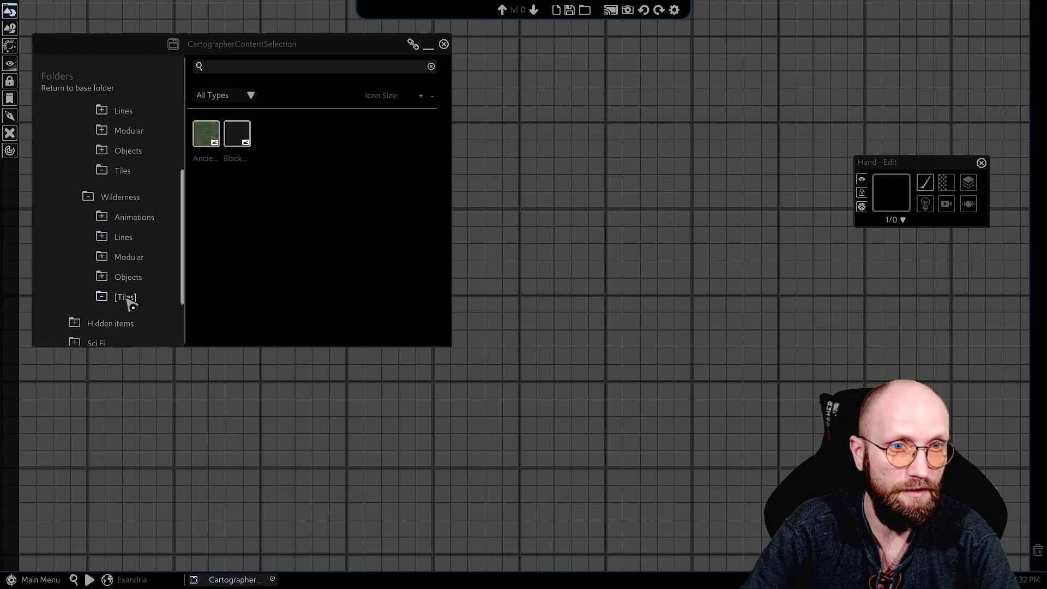
Fill an area of about 10 by 9 grid squares with the dark green Foliage tile
scroll(480, 243, up, 3)
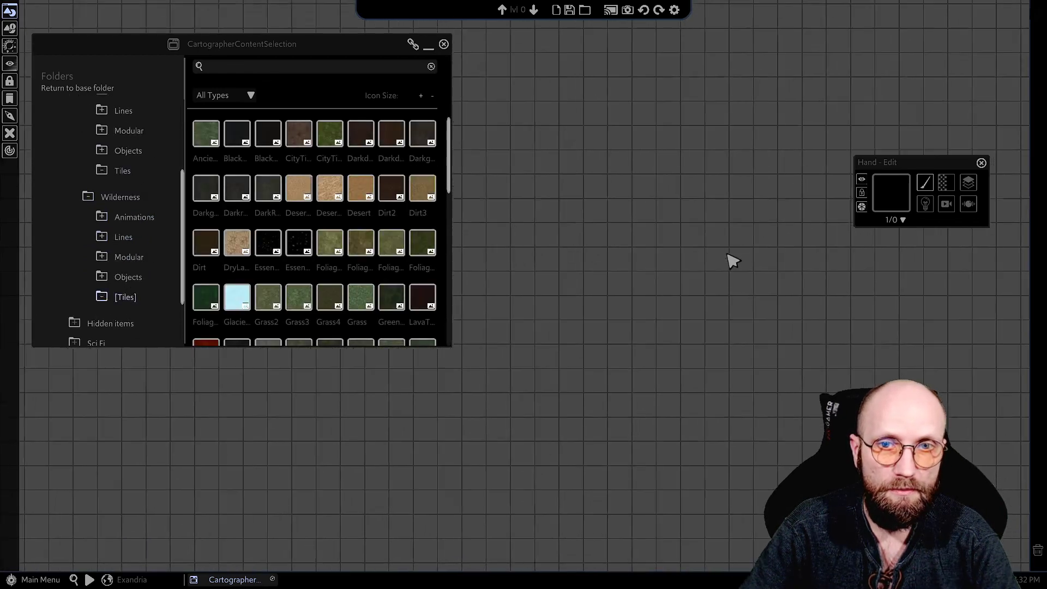
scroll(733, 260, up, 2)
click(423, 243)
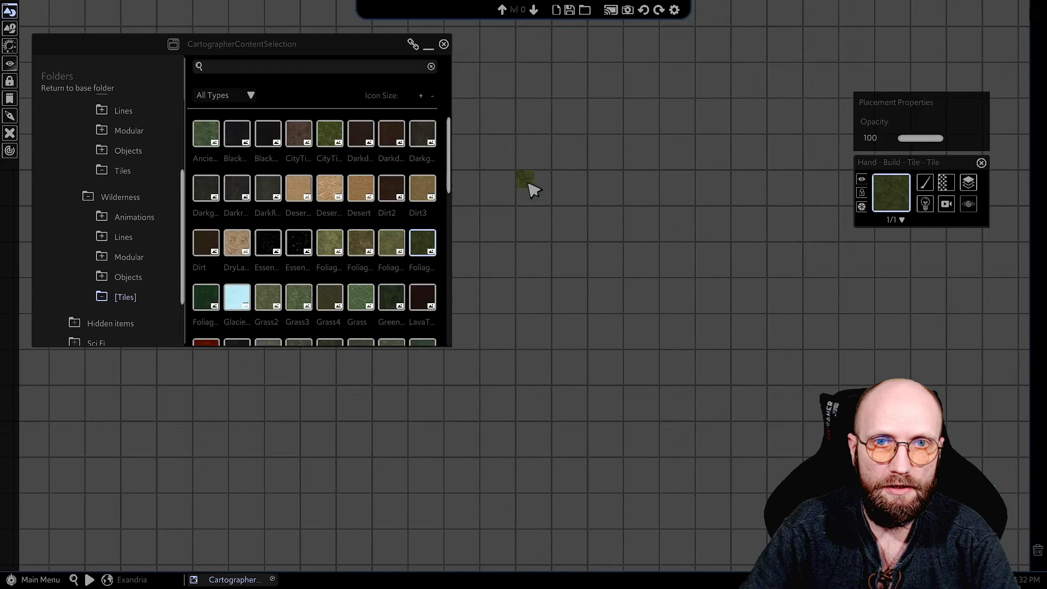
drag(531, 188, 884, 501)
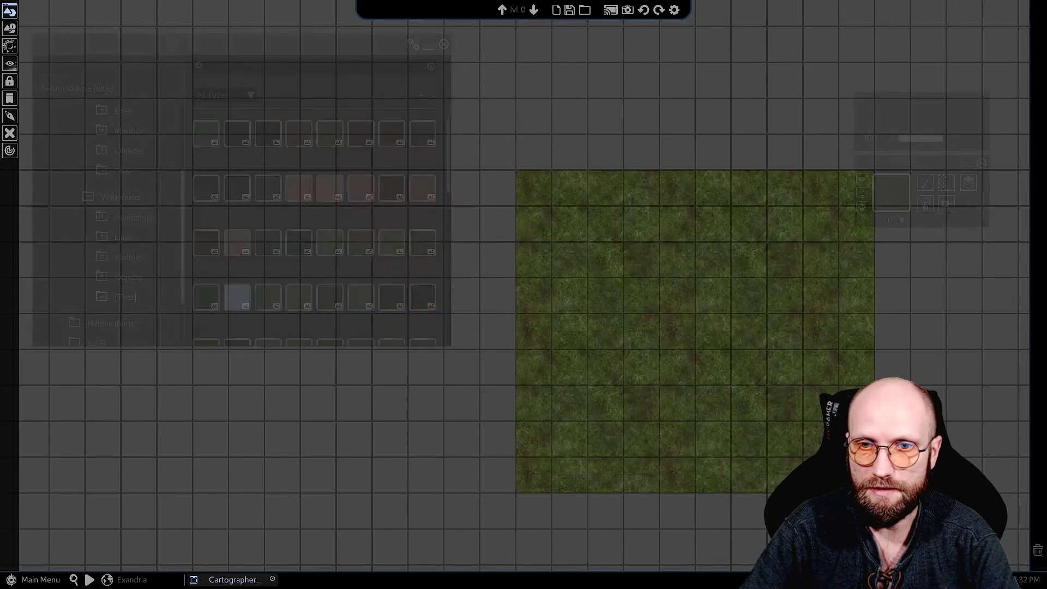
right_click(744, 282)
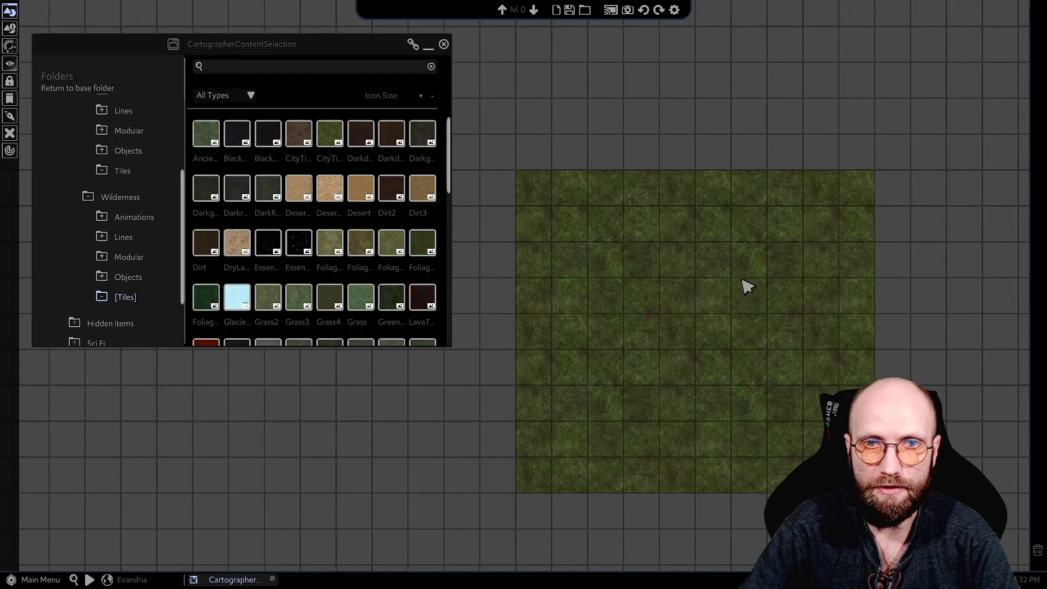
click(386, 242)
scroll(642, 157, down, 1)
middle_drag(515, 173, 582, 244)
scroll(641, 156, down, 2)
right_click(636, 166)
scroll(575, 254, down, 2)
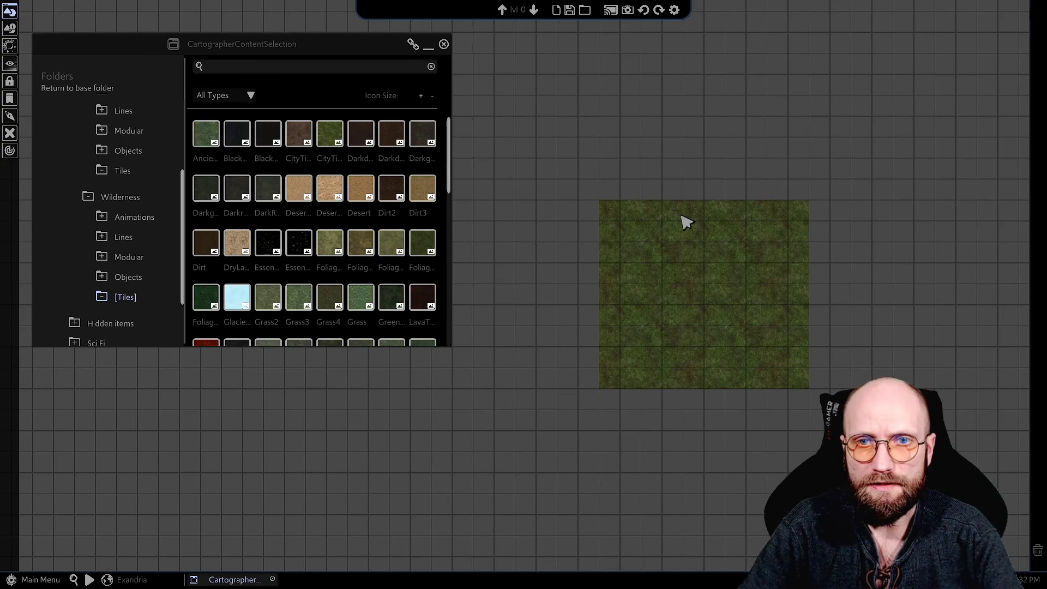
Examine the grass area's texture up close and from a distance to judge how the tile repeats
scroll(709, 292, up, 5)
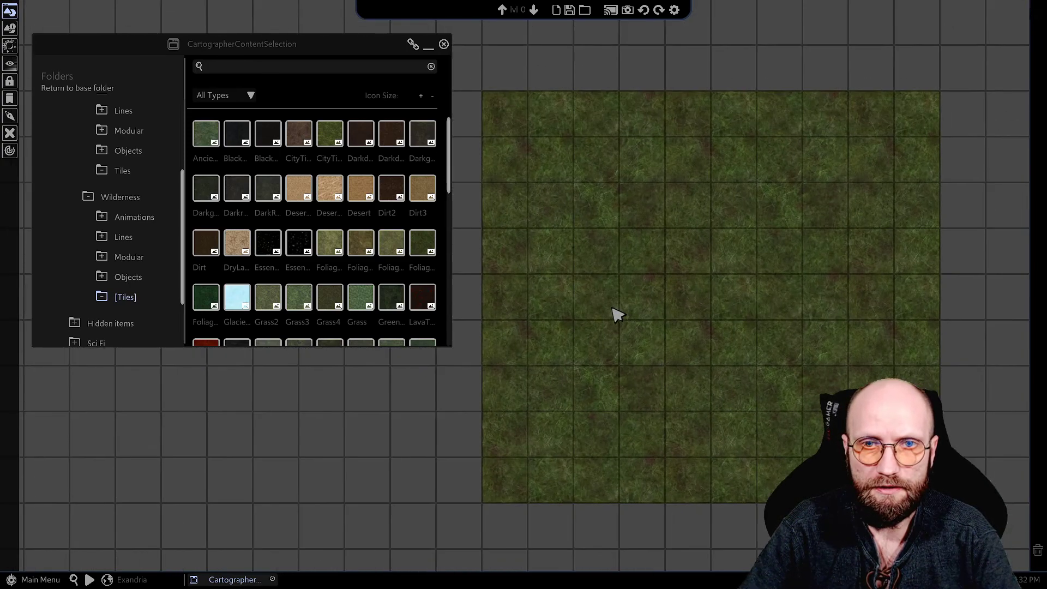
scroll(774, 320, up, 5)
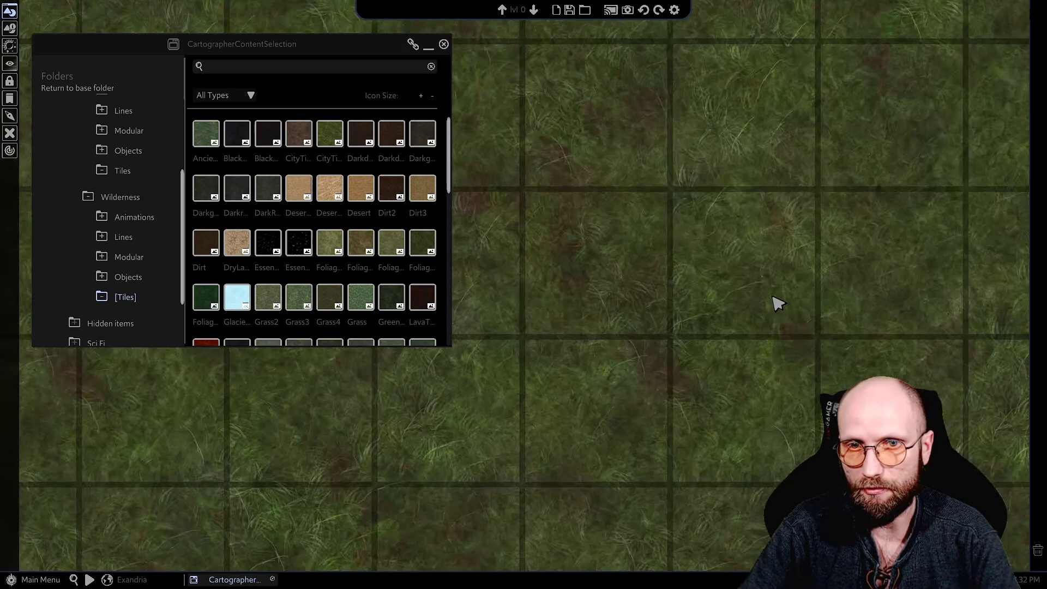
scroll(637, 300, up, 1)
middle_drag(492, 284, 736, 180)
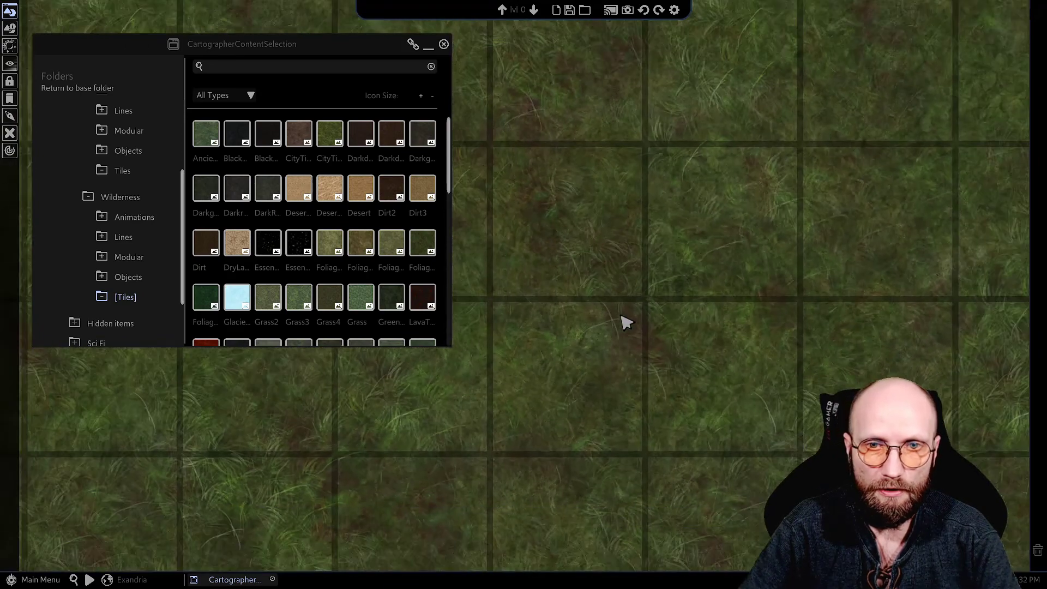
middle_drag(572, 354, 848, 245)
scroll(590, 383, down, 4)
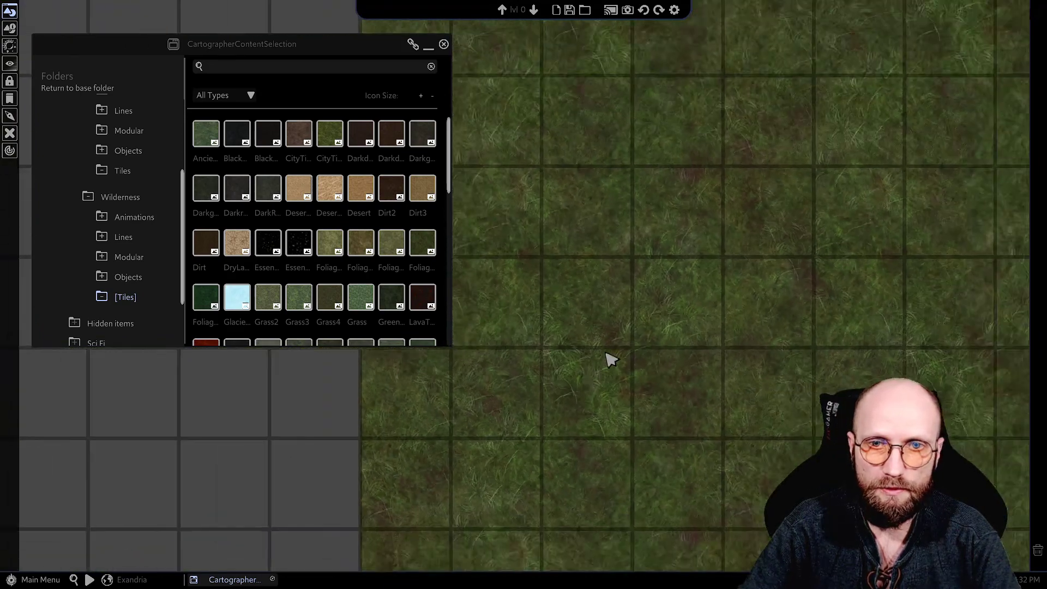
scroll(710, 273, down, 2)
mouse_move(712, 273)
middle_down()
mouse_move(533, 351)
mouse_move(706, 259)
middle_up()
scroll(537, 349, down, 1)
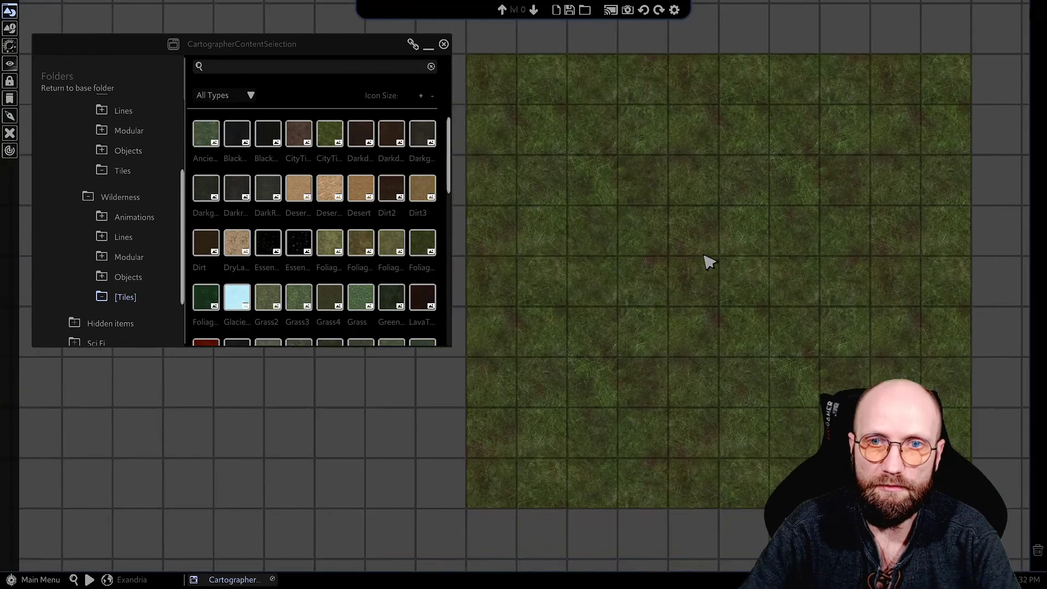
Select the grass area and review its image manipulation options, such as Colour and Opacity
click(706, 262)
scroll(704, 268, down, 2)
scroll(708, 275, down, 1)
click(947, 182)
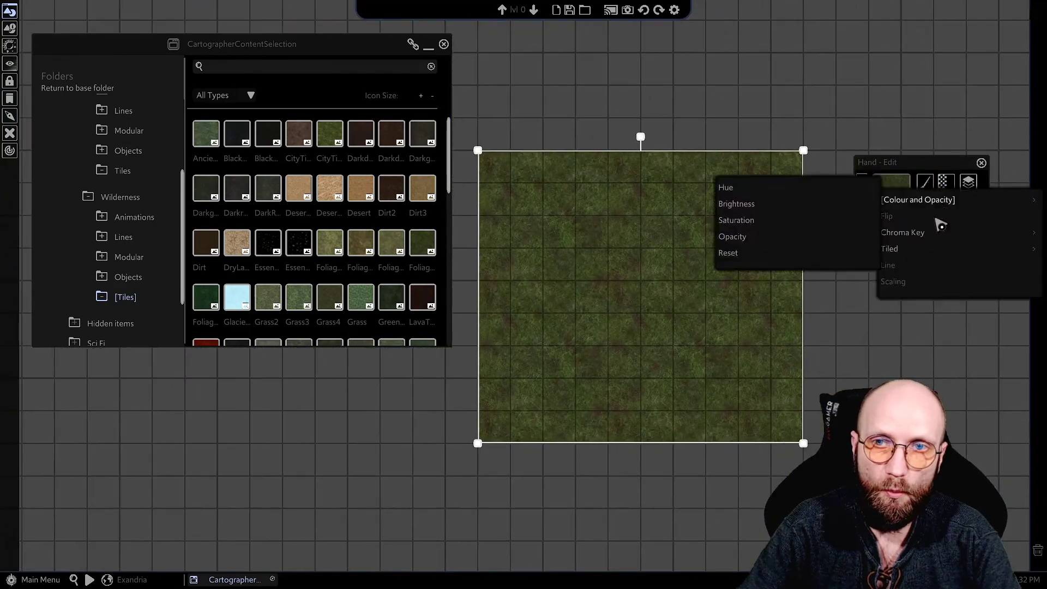
mouse_move(912, 255)
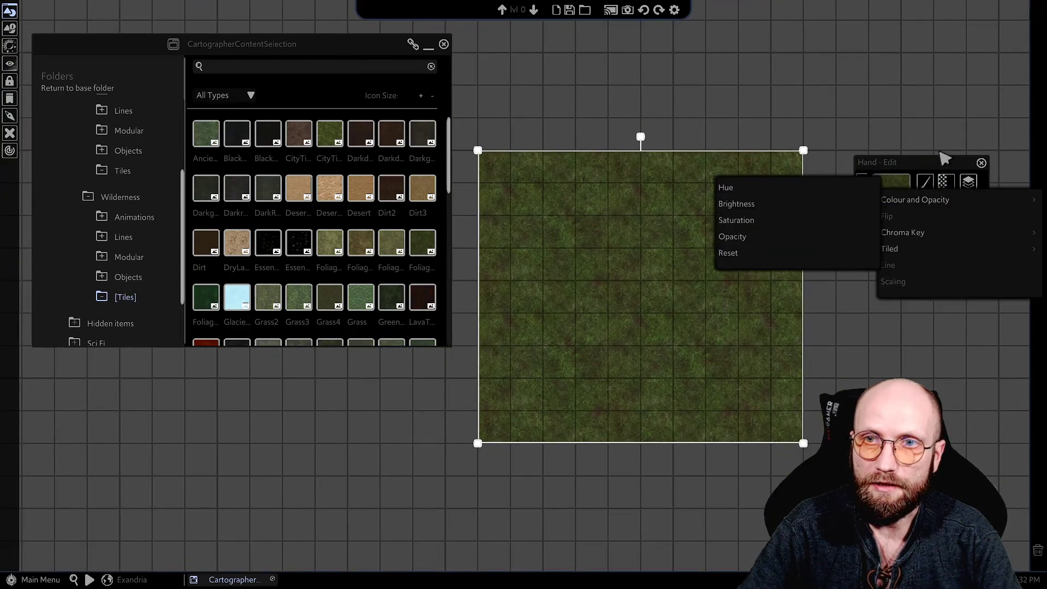
click(939, 152)
click(758, 192)
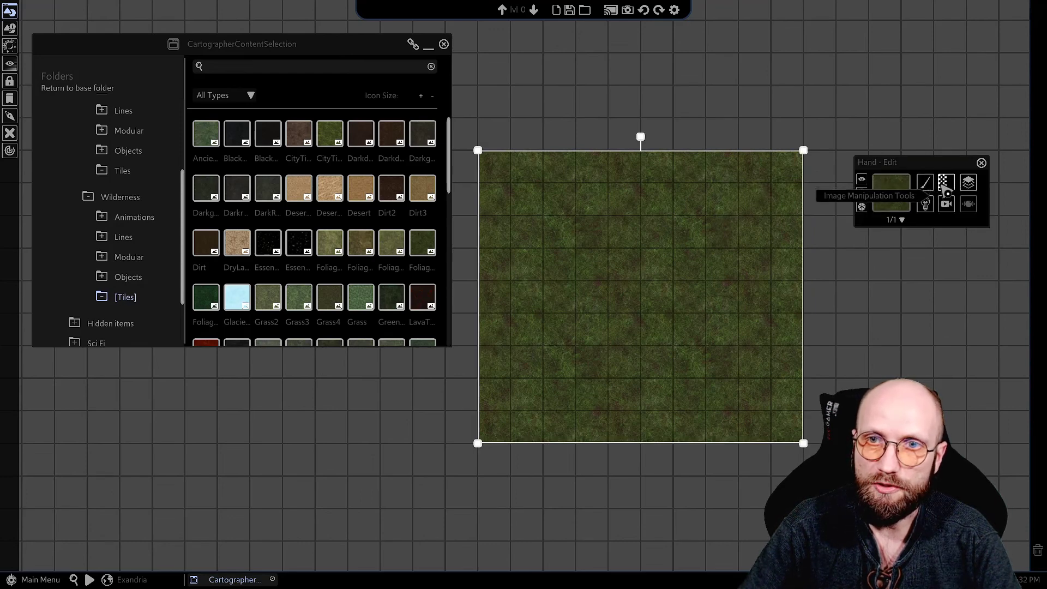
Set the tile texture scale of the grass area to 23.21
click(942, 185)
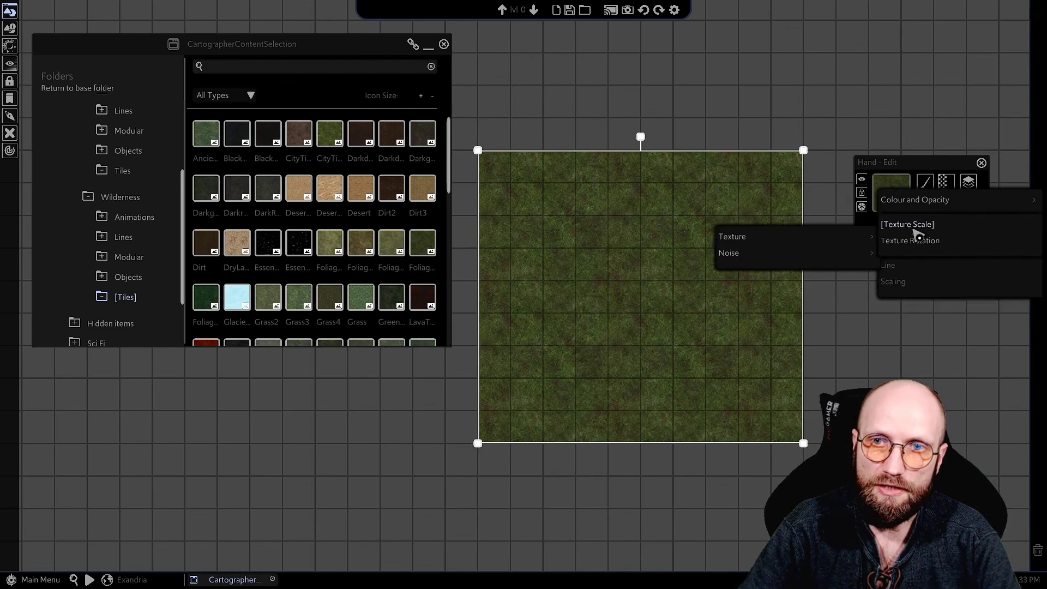
click(918, 225)
scroll(580, 264, up, 5)
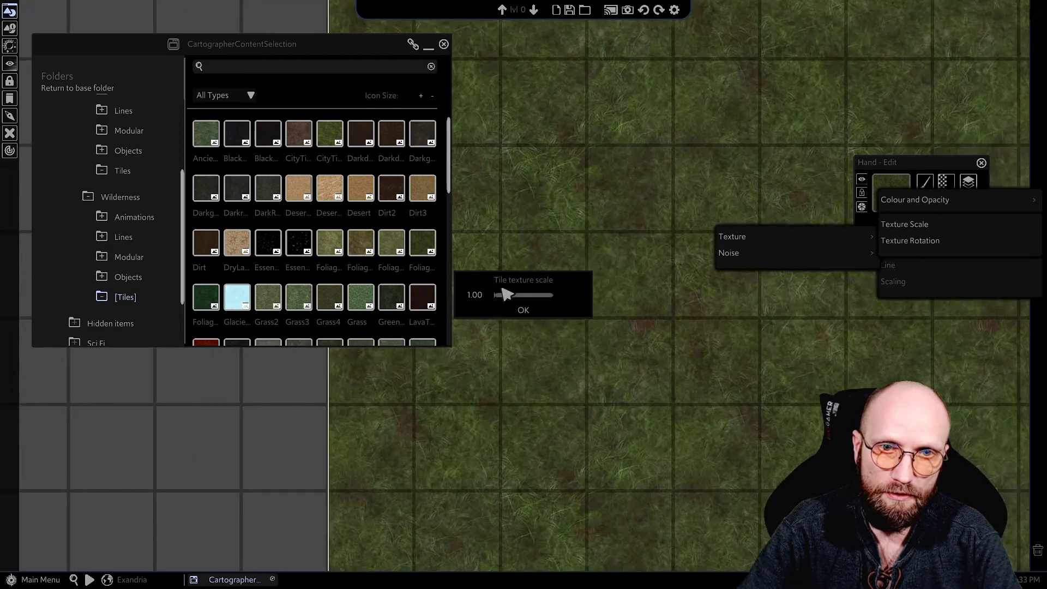
click(497, 295)
drag(498, 298, 576, 308)
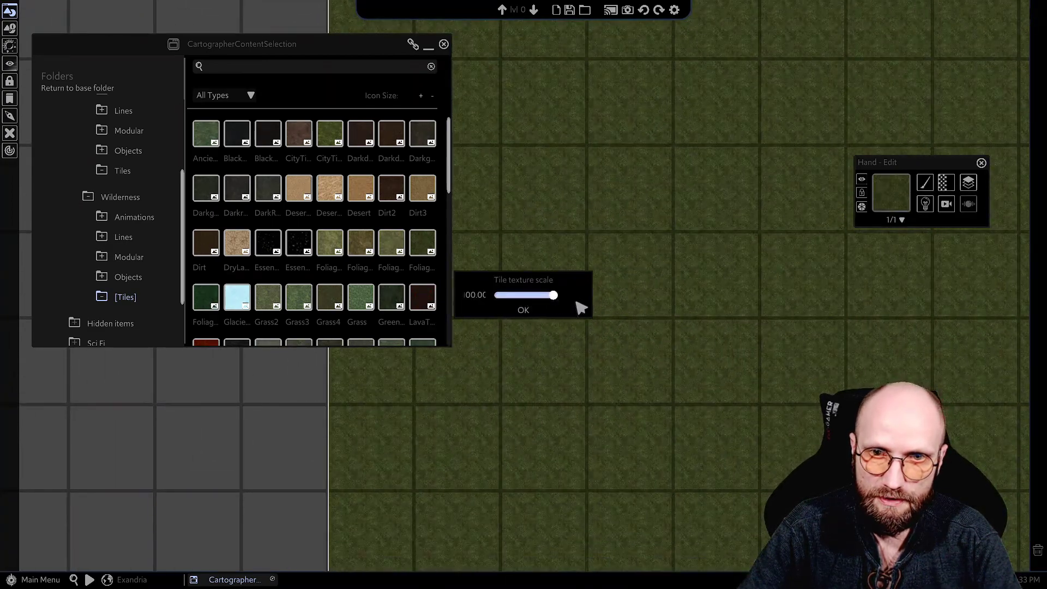
drag(571, 305, 515, 298)
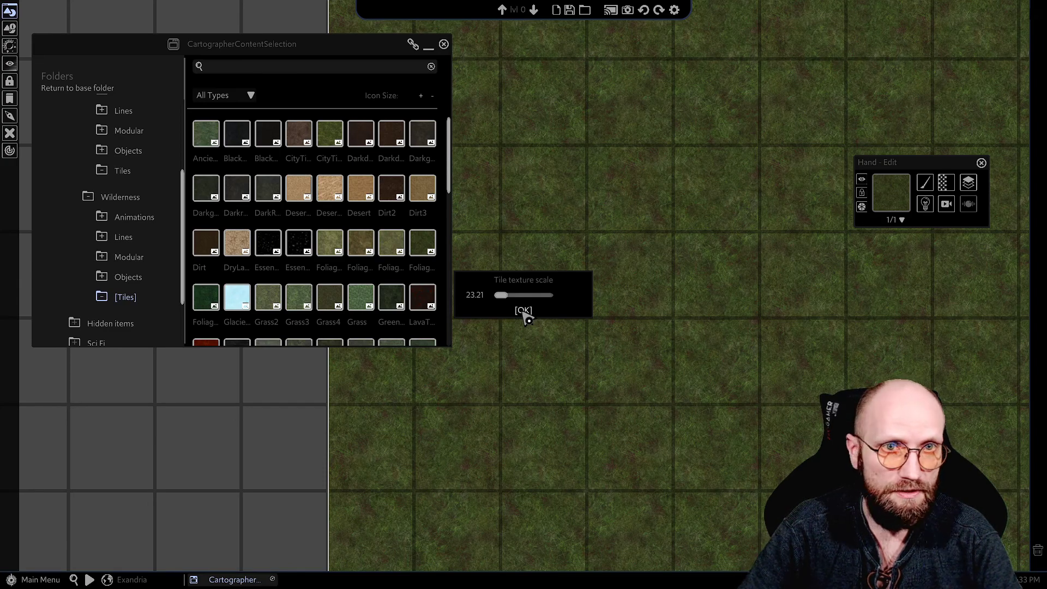
click(524, 311)
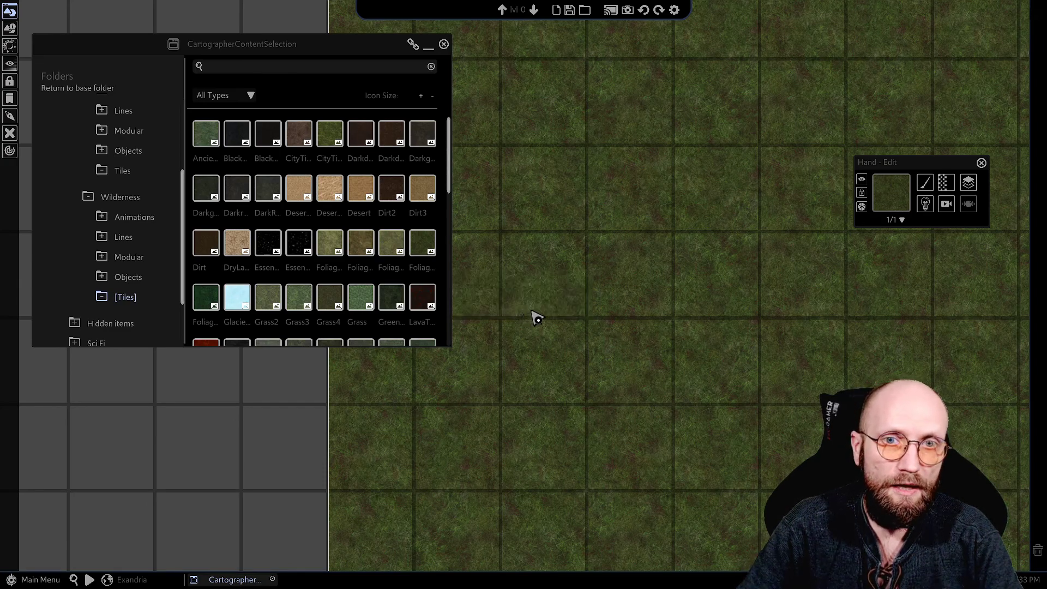
Choose the Dirt3 tile from the Wilderness tiles for placement on the grass area
scroll(748, 227, down, 4)
right_drag(348, 412, 386, 381)
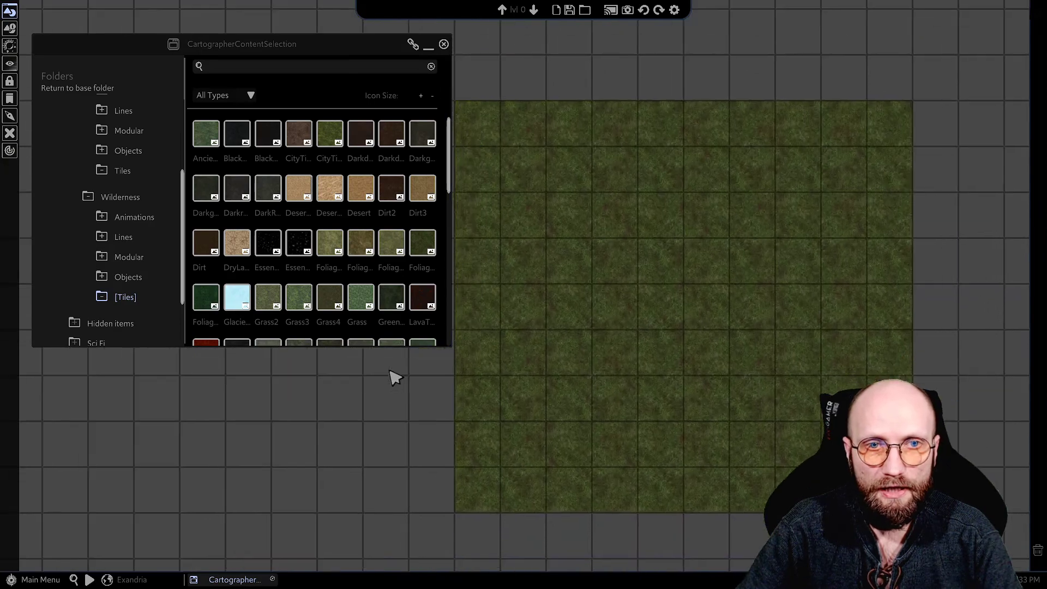
scroll(553, 294, down, 4)
scroll(498, 304, up, 5)
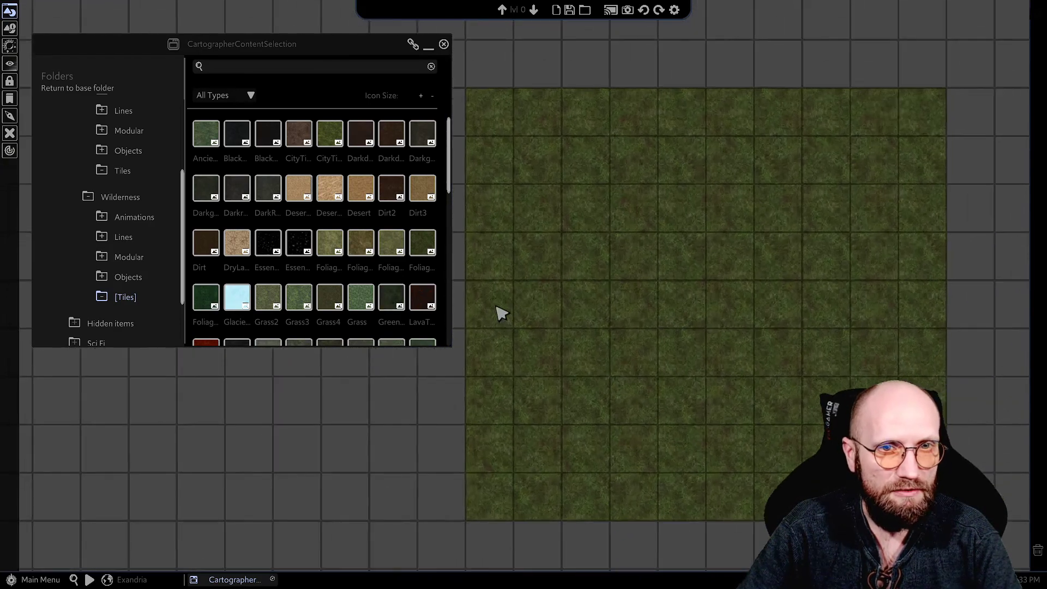
right_drag(526, 290, 542, 285)
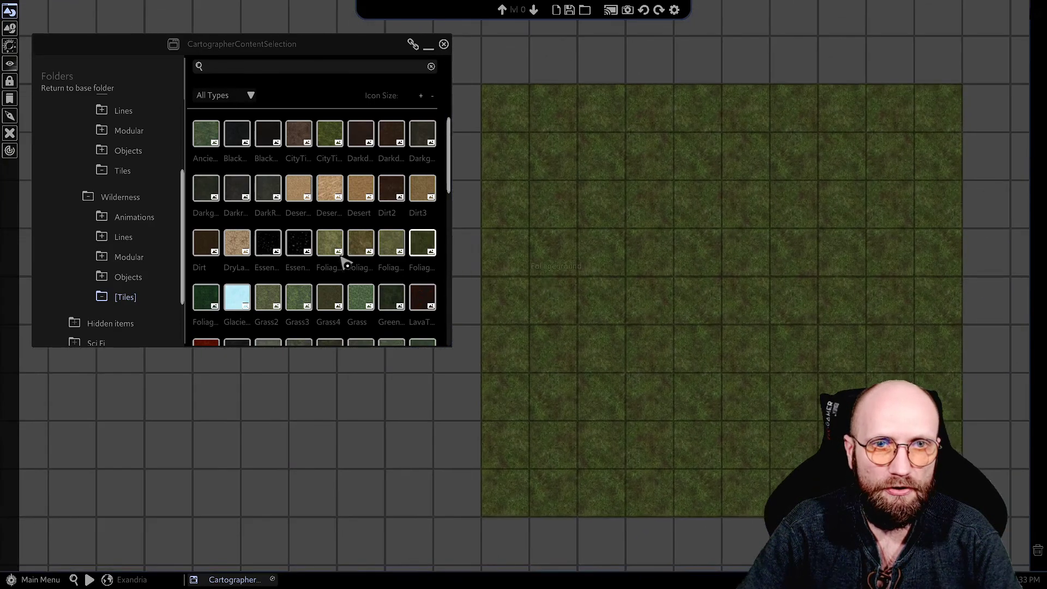
click(428, 195)
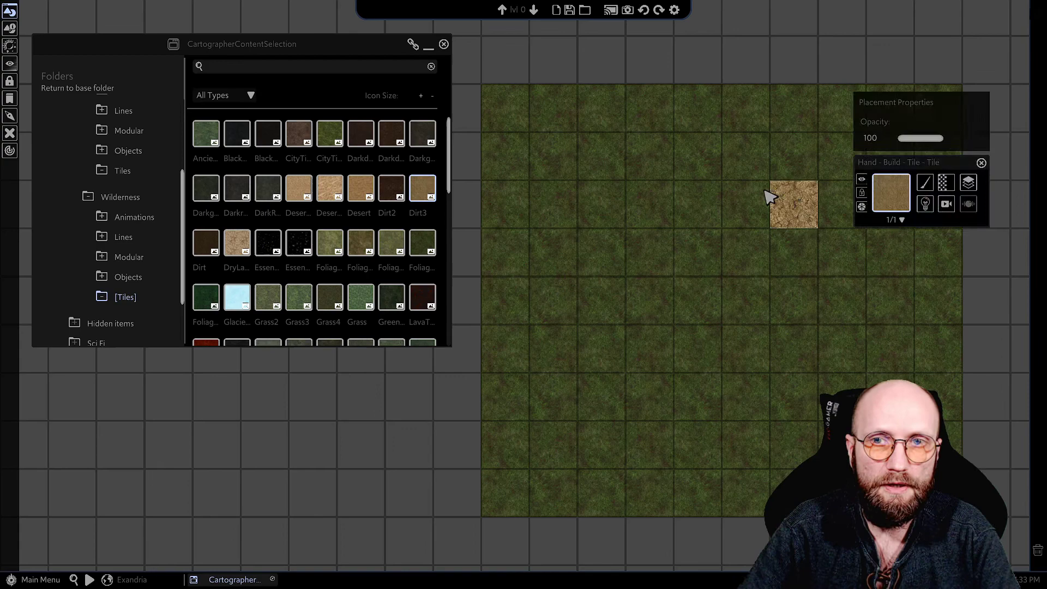
scroll(666, 257, down, 3)
middle_drag(626, 250, 676, 209)
middle_drag(562, 182, 570, 204)
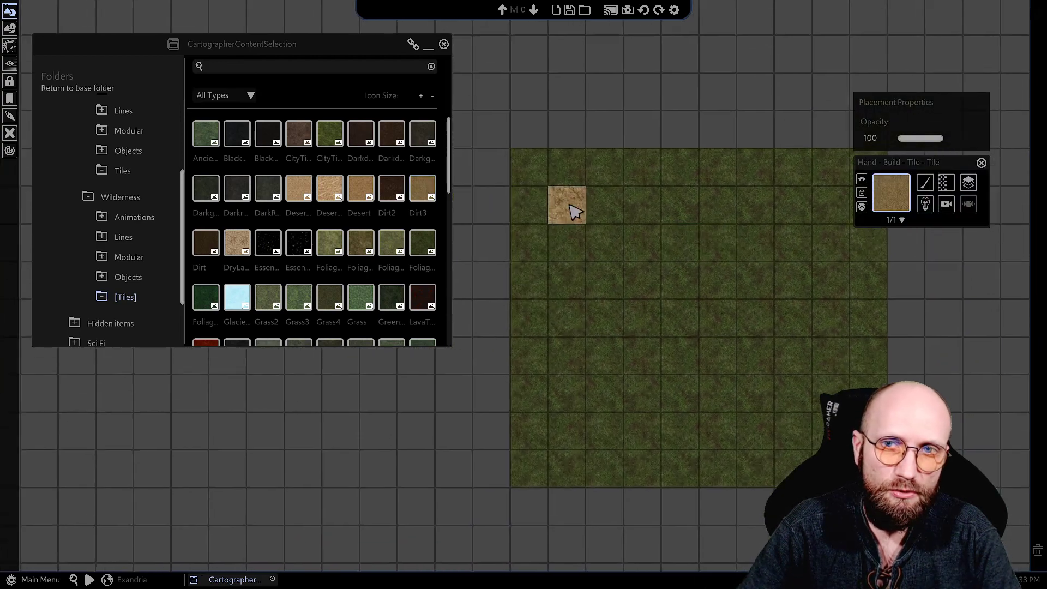
Paint a rounded Dirt3 patch about two squares wide on the upper part of the grass with the soft brush
click(927, 188)
mouse_move(897, 233)
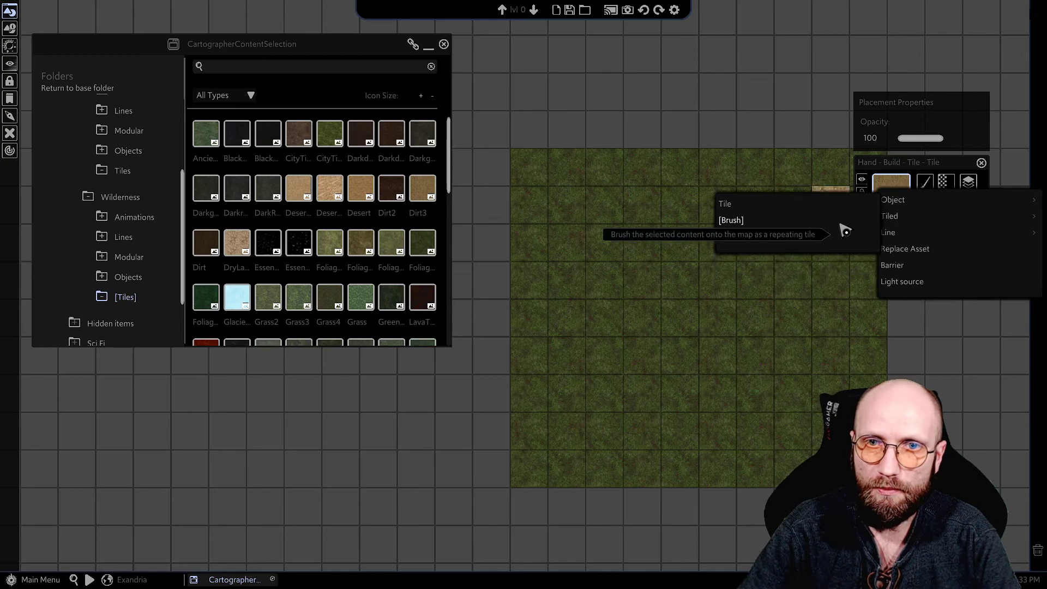
click(845, 225)
scroll(583, 200, up, 2)
mouse_move(578, 198)
middle_down()
mouse_move(567, 222)
mouse_move(588, 197)
middle_up()
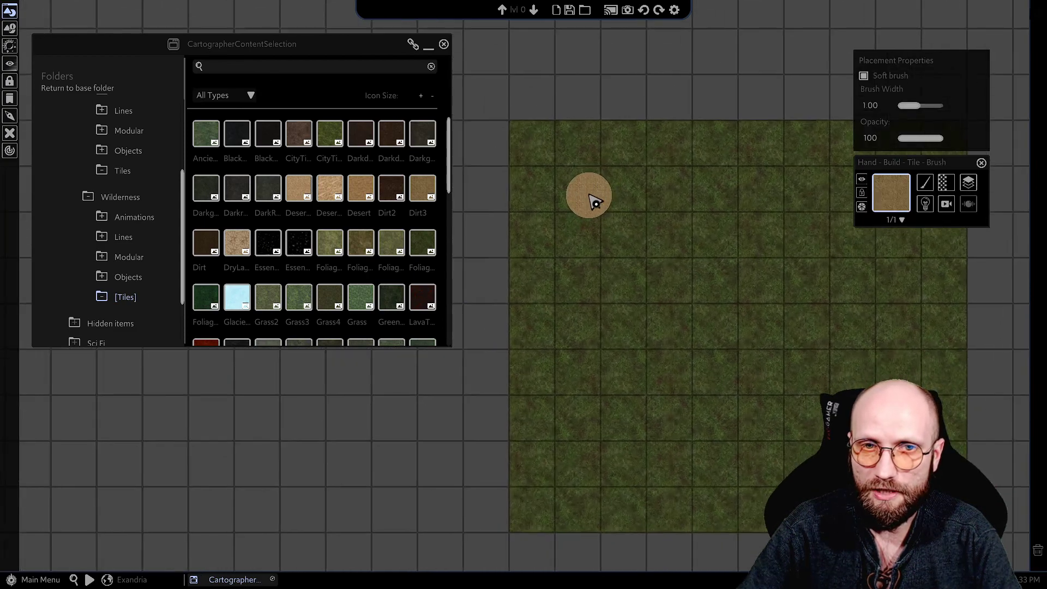
mouse_move(696, 189)
mouse_down()
mouse_move(647, 226)
mouse_move(694, 211)
mouse_move(677, 236)
mouse_move(665, 212)
mouse_up()
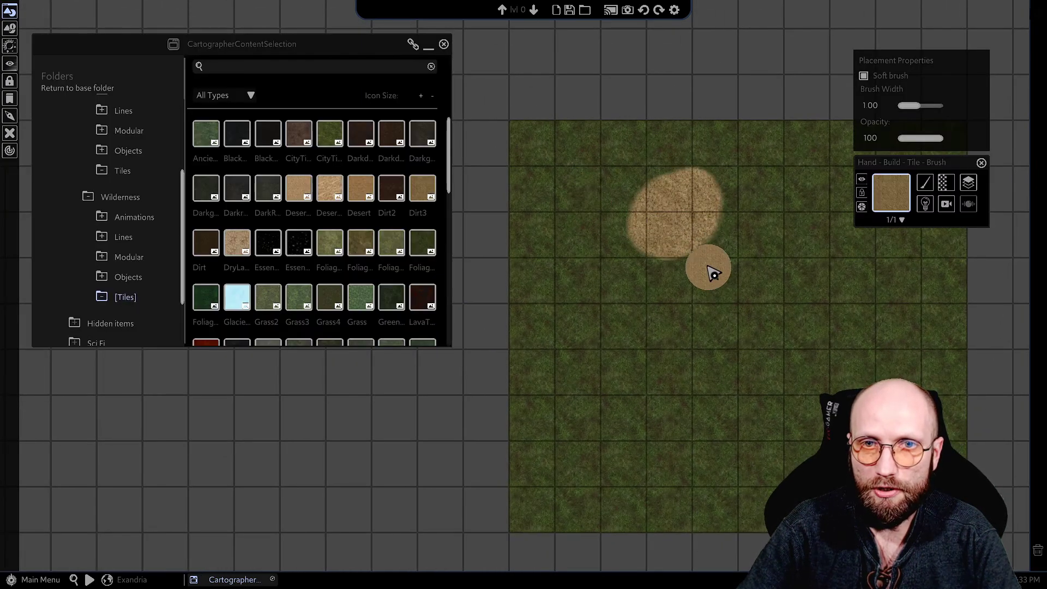
Select the painted dirt patch and lower its opacity to 3
right_click(708, 267)
scroll(700, 253, up, 2)
click(675, 216)
middle_drag(674, 215, 651, 238)
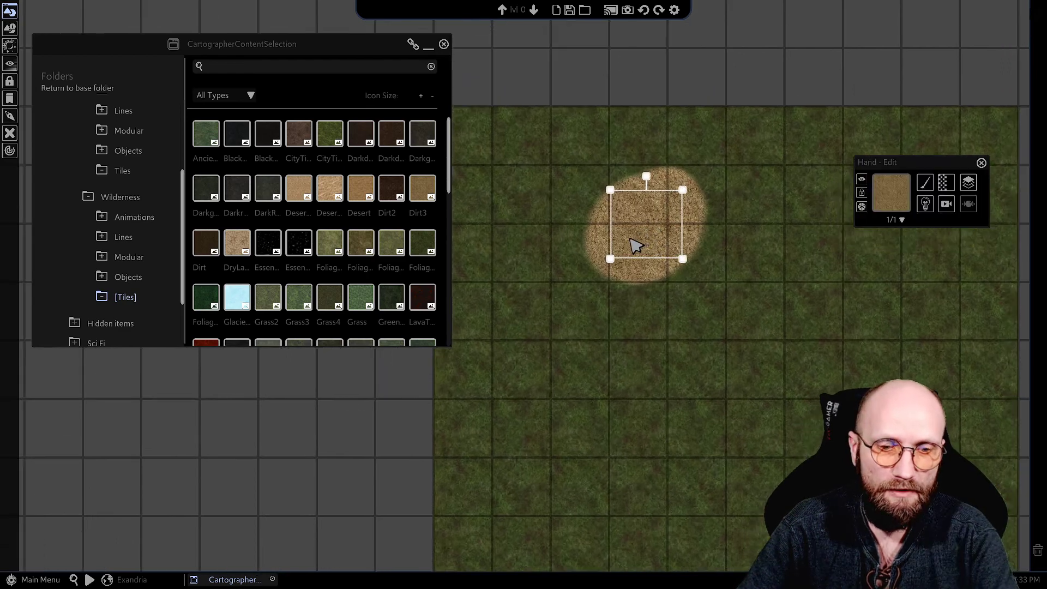
key(o)
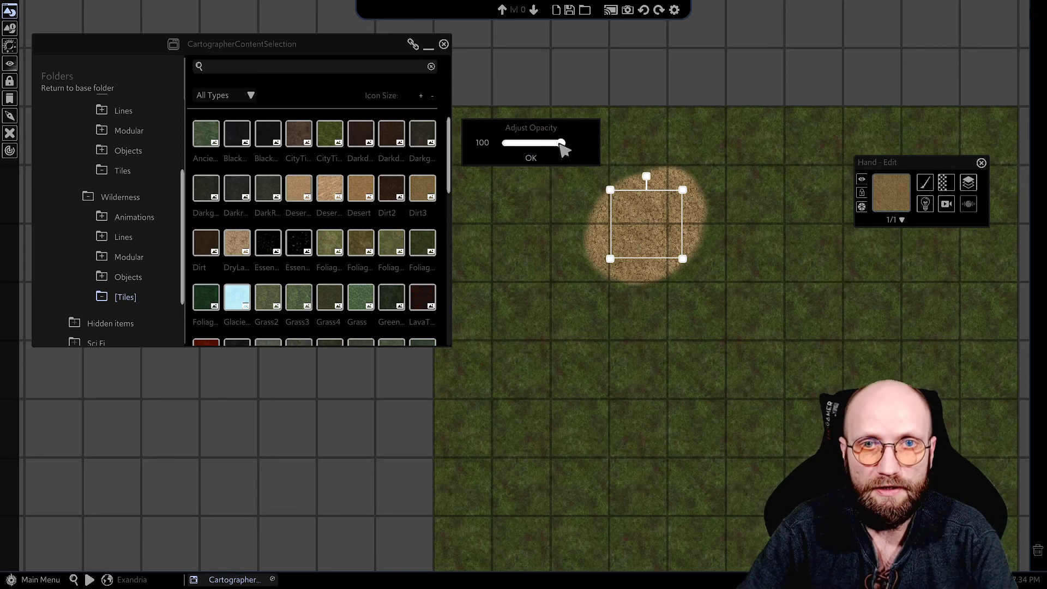
drag(562, 145, 507, 154)
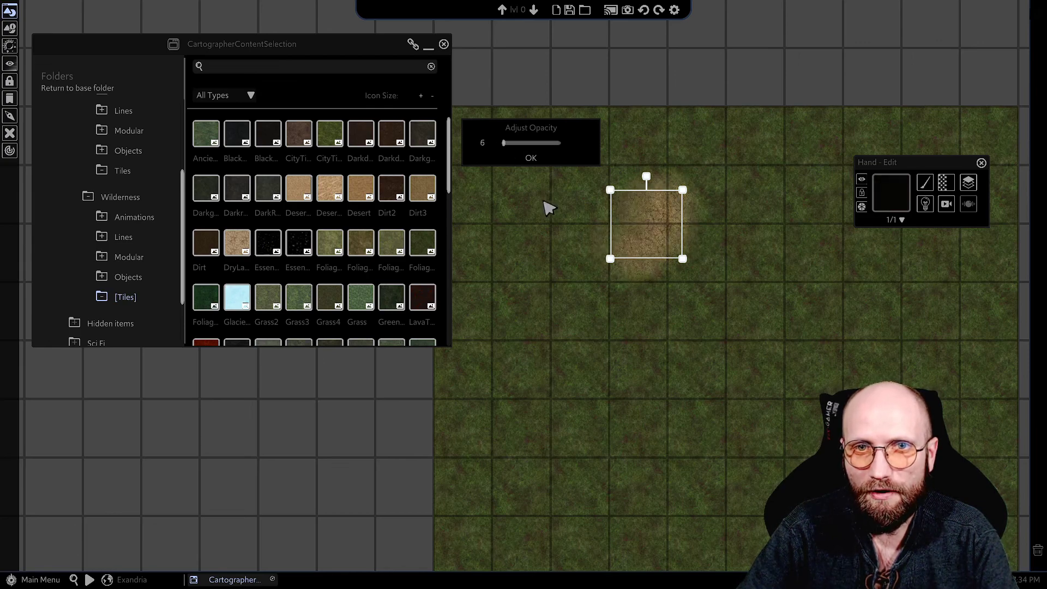
scroll(550, 206, up, 1)
drag(672, 232, 650, 250)
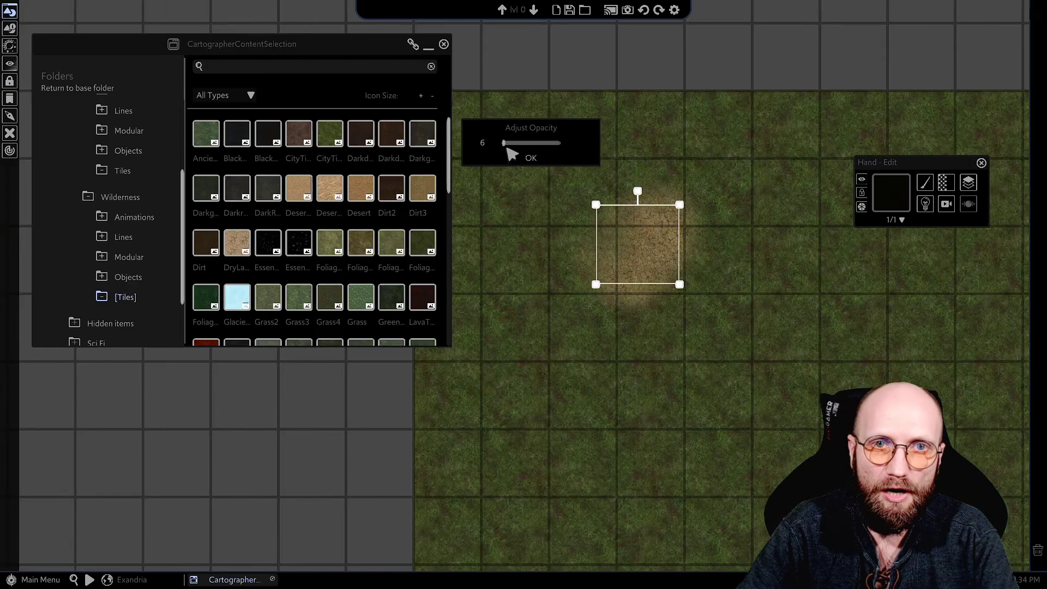
drag(506, 143, 499, 144)
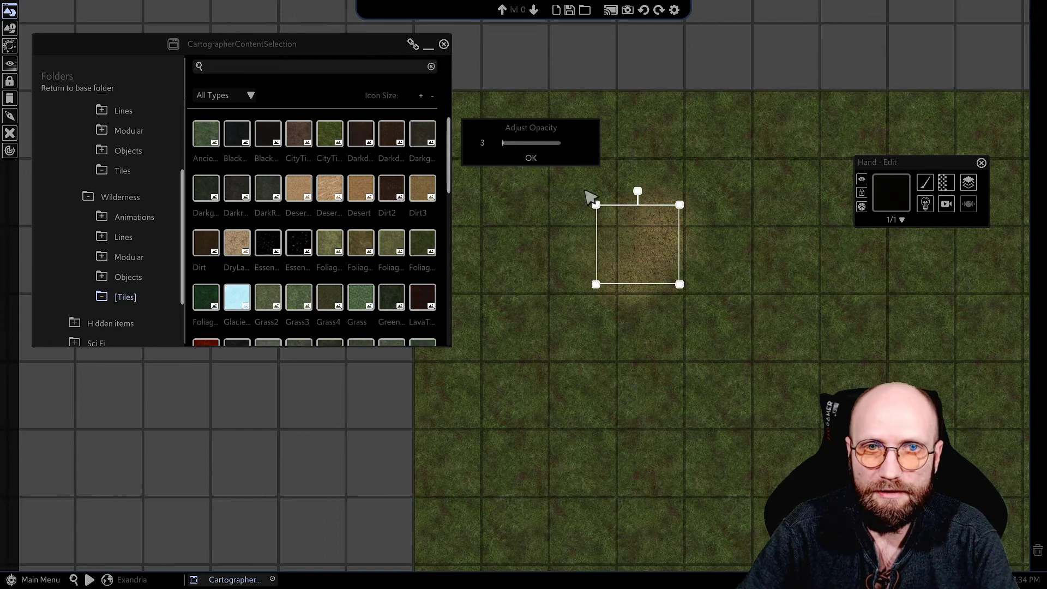
Place a copy of the faded dirt patch elsewhere on the grass, rotated a quarter turn and enlarged
middle_drag(760, 359, 537, 148)
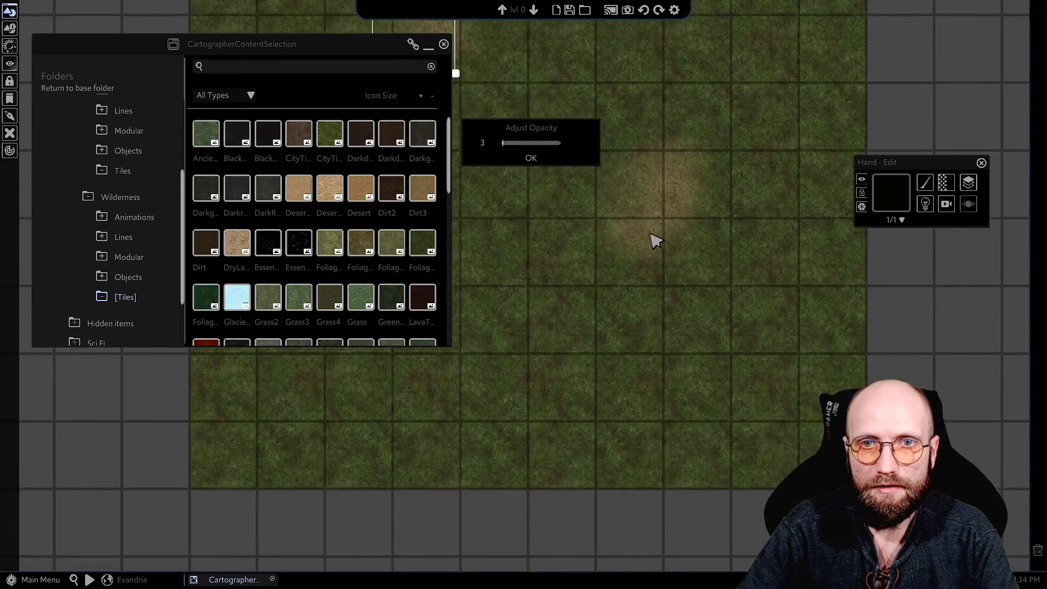
click(645, 231)
middle_drag(573, 334, 643, 406)
drag(720, 217, 626, 193)
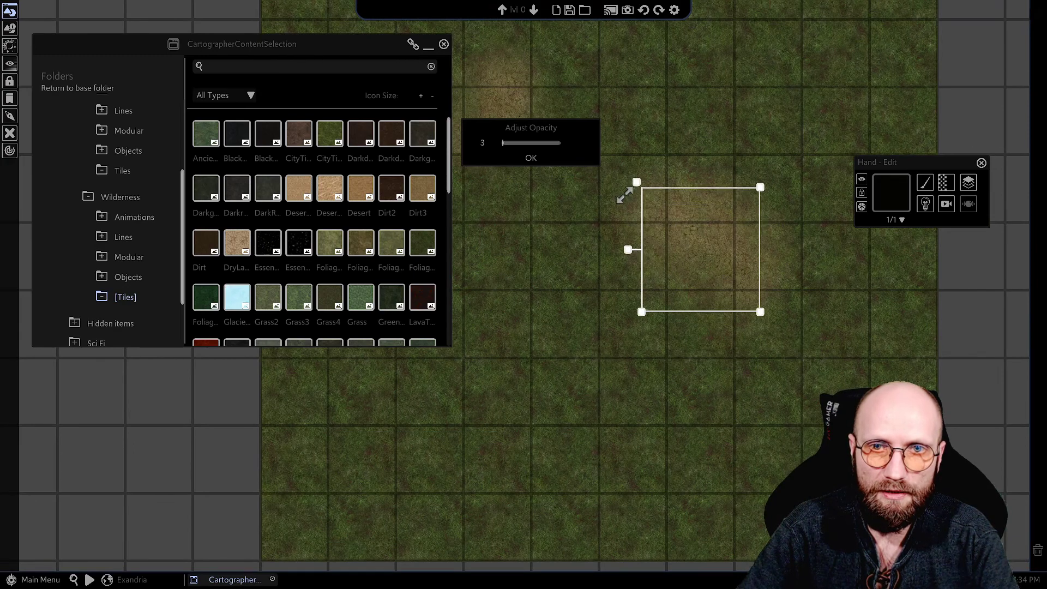
click(529, 157)
scroll(510, 213, down, 2)
click(271, 475)
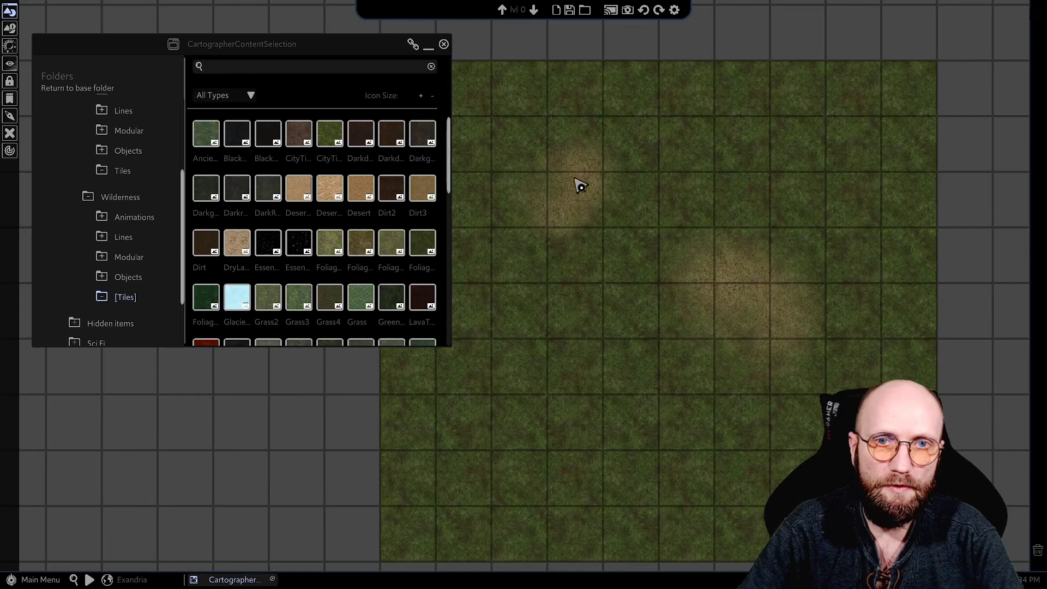
Select both dirt patches on the grass and delete them
drag(581, 186, 758, 318)
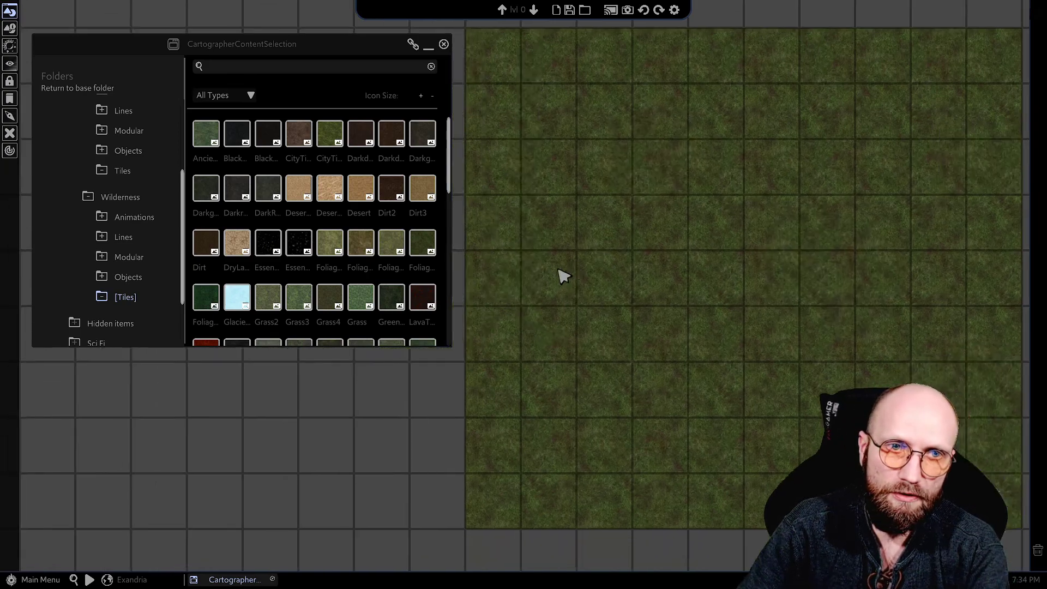
scroll(550, 278, down, 2)
Duplicate the whole grass area and place the copy directly beside the original, about half a square apart
click(557, 269)
scroll(552, 305, down, 2)
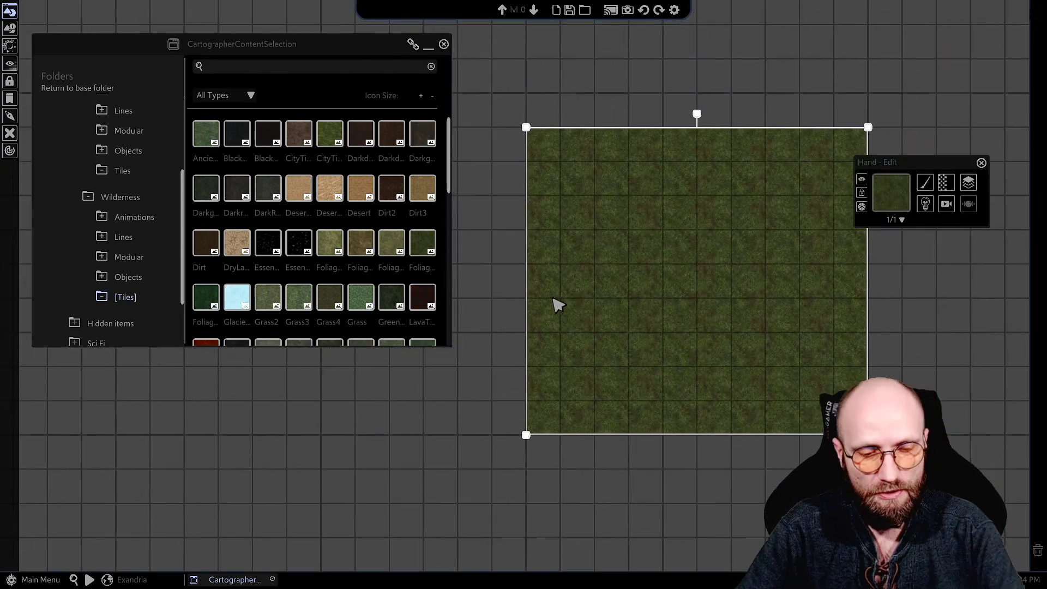
scroll(557, 300, down, 3)
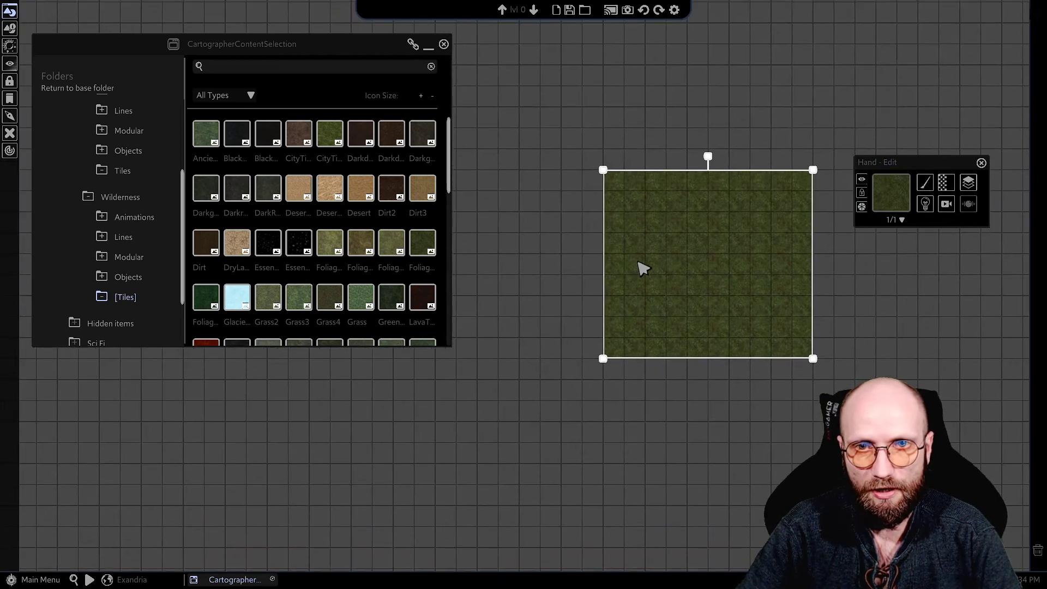
drag(618, 264, 773, 267)
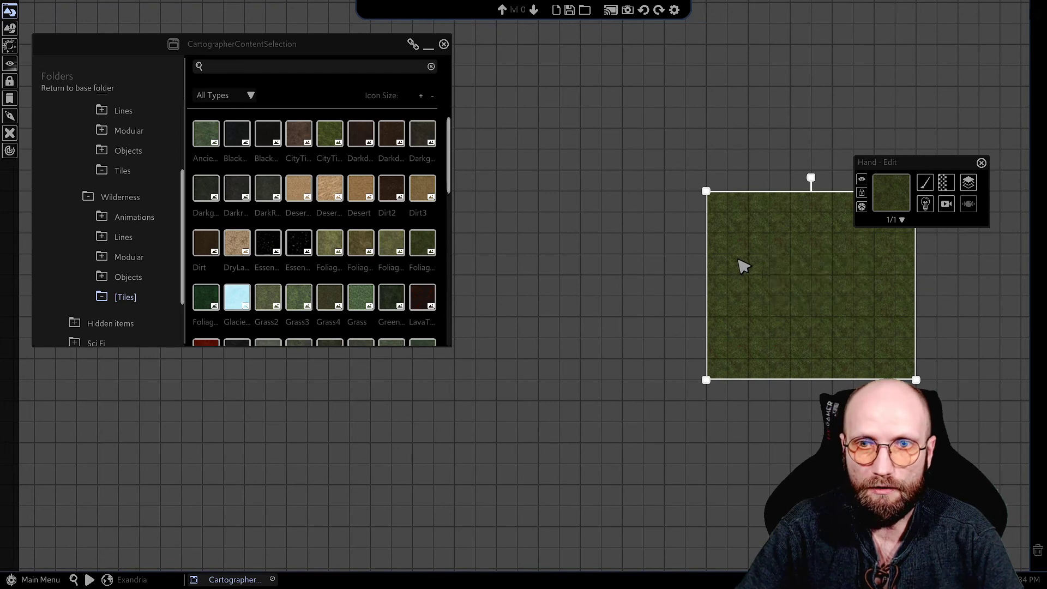
key(ctrl+v)
click(551, 265)
drag(556, 258, 594, 284)
click(635, 138)
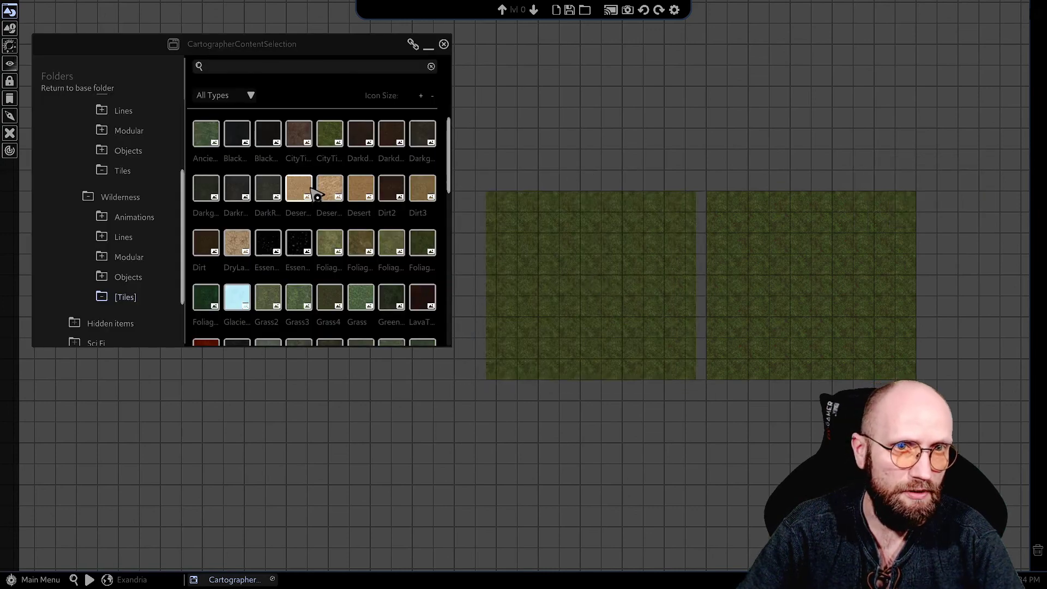
Replace the copied grass area's tile with Dirt3 using Replace Asset
click(425, 191)
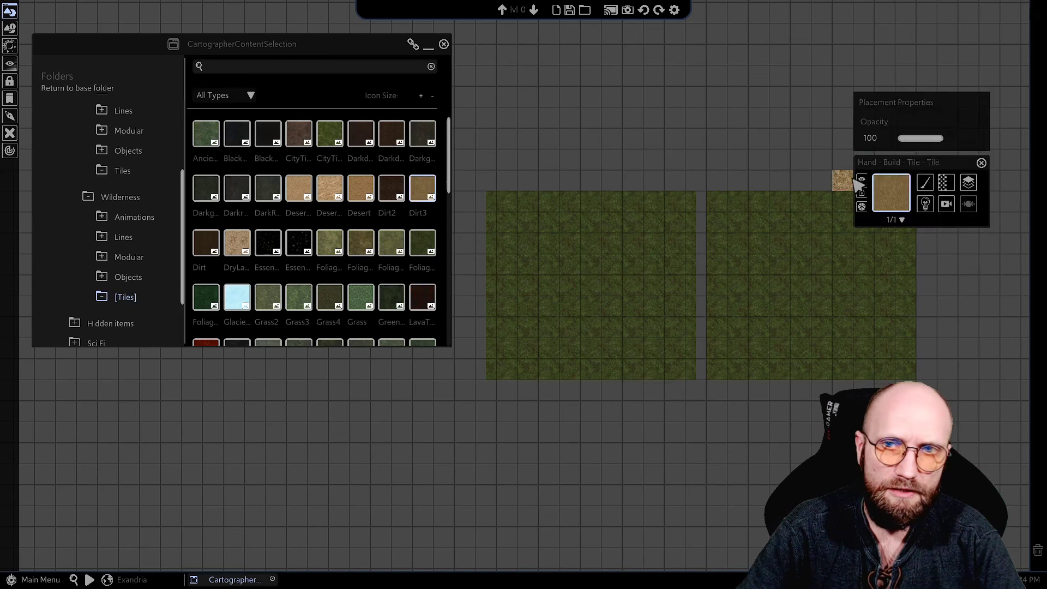
click(929, 185)
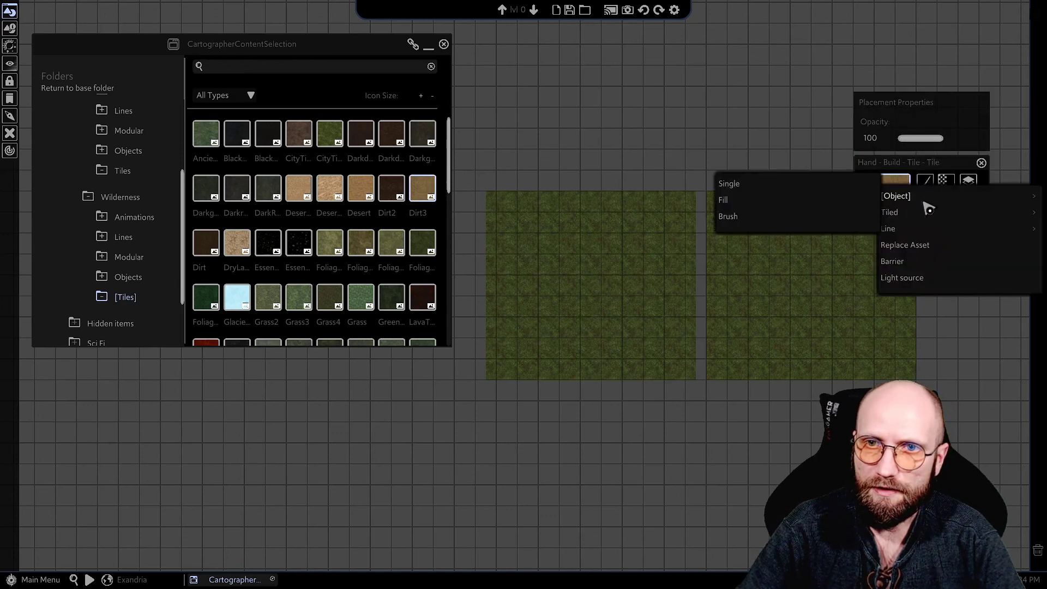
click(909, 246)
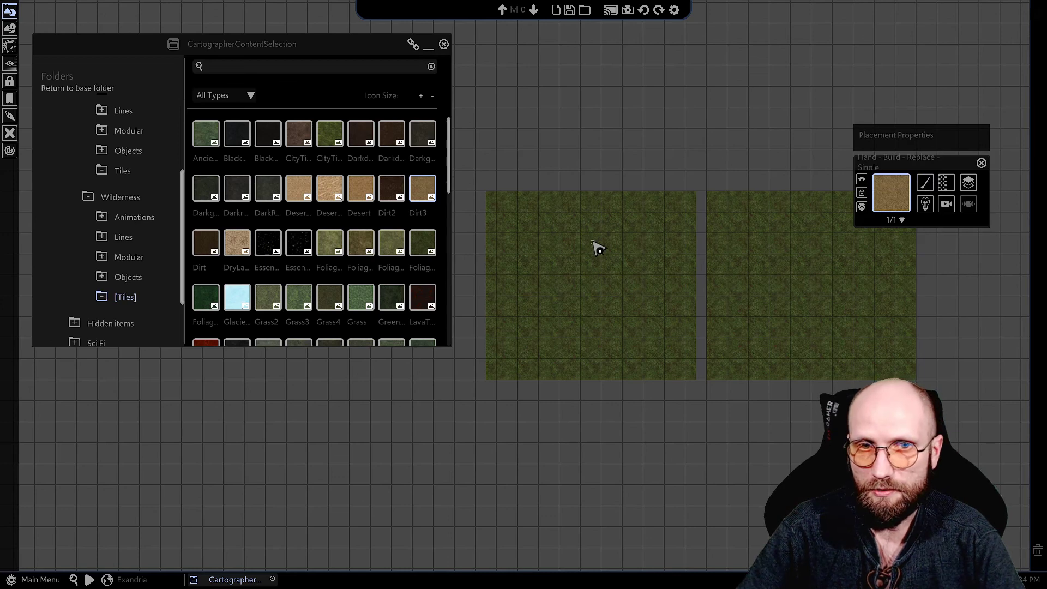
click(597, 247)
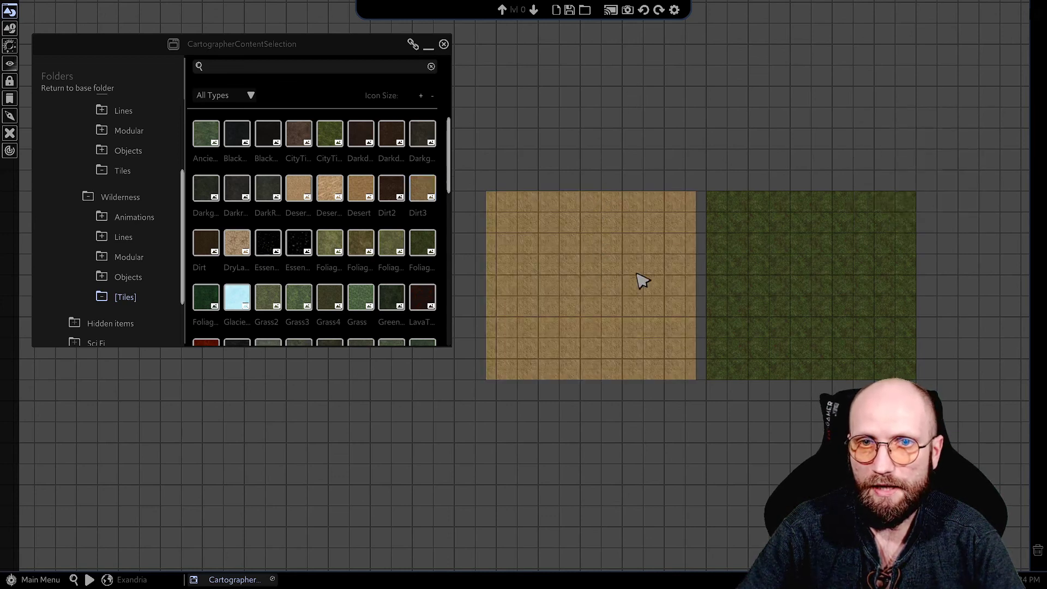
Move the dirt area on top of the grass area, about half a square in from the grass's outer edge
click(606, 274)
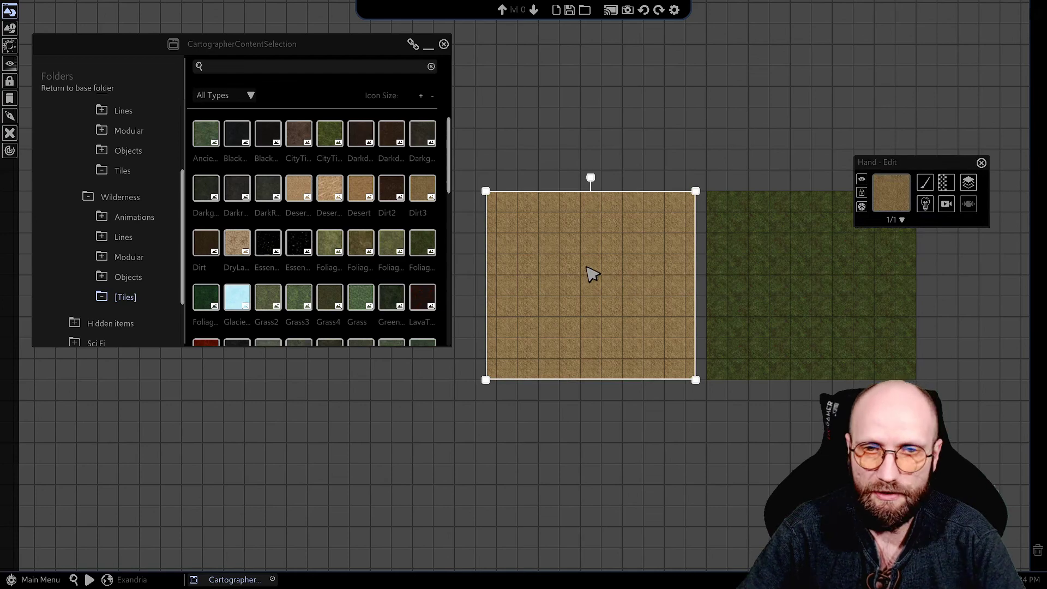
drag(592, 274, 818, 274)
scroll(636, 248, up, 5)
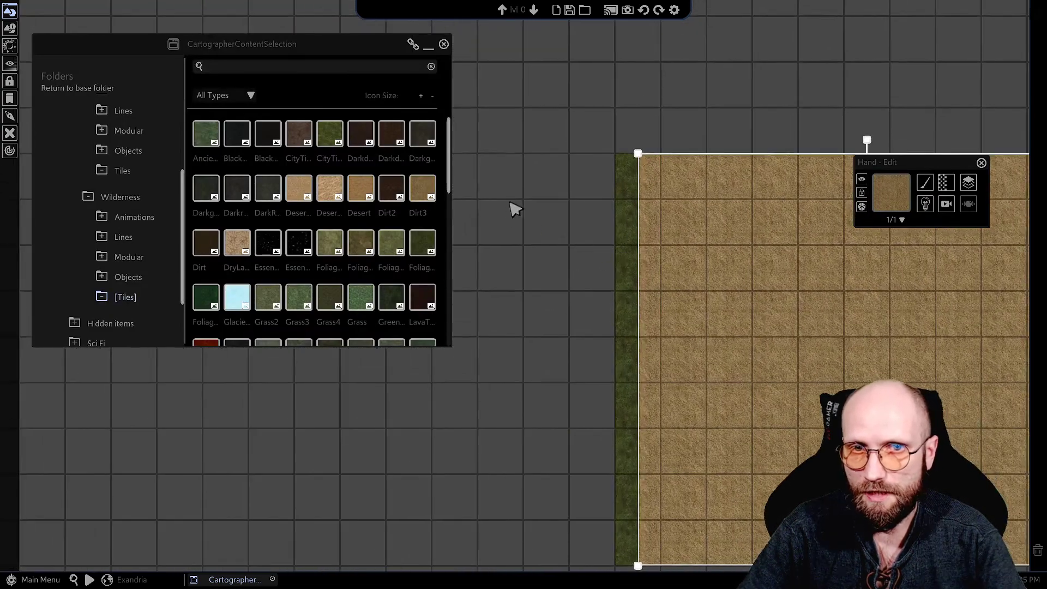
scroll(569, 306, up, 4)
middle_drag(570, 307, 522, 255)
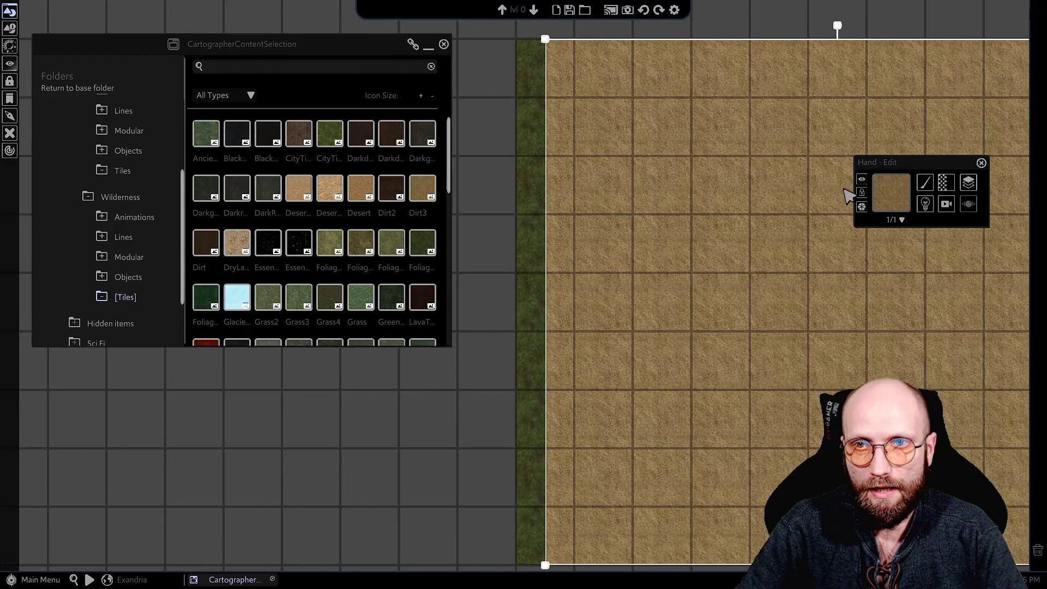
Turn on tile noise for the dirt area
click(881, 192)
mouse_move(932, 254)
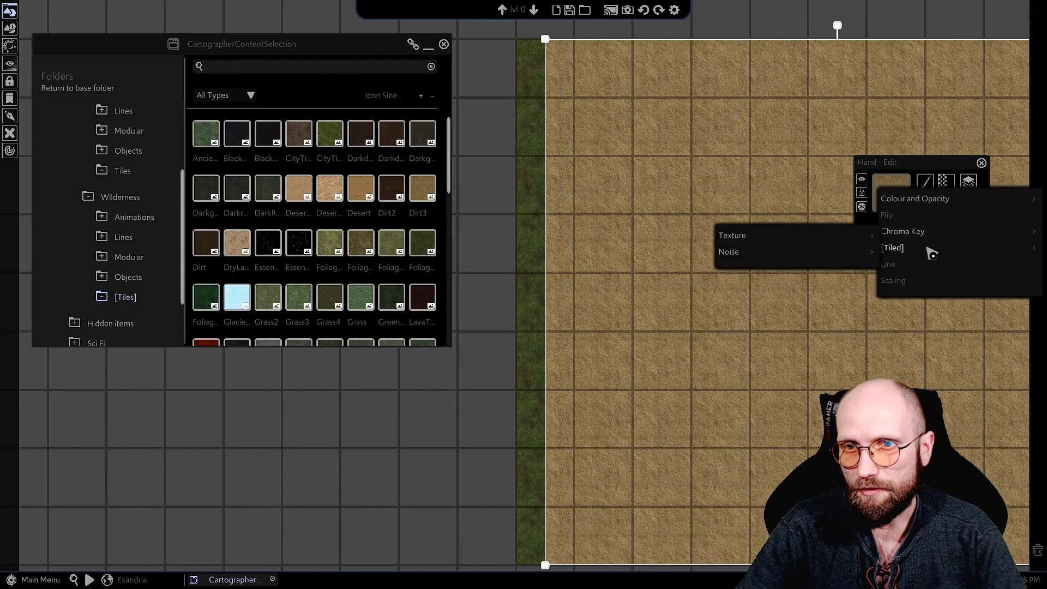
click(786, 237)
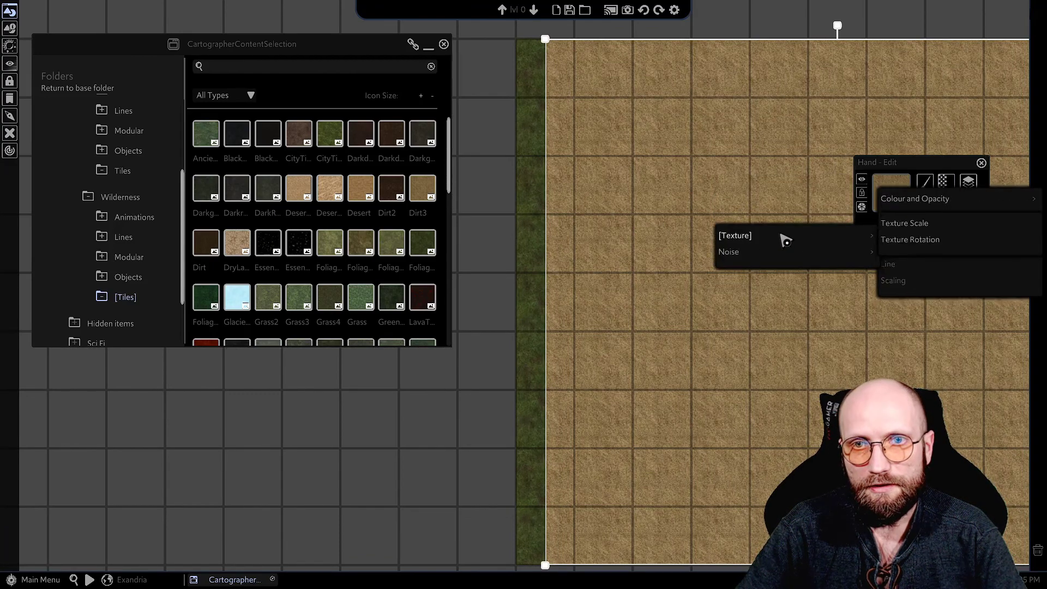
mouse_move(753, 253)
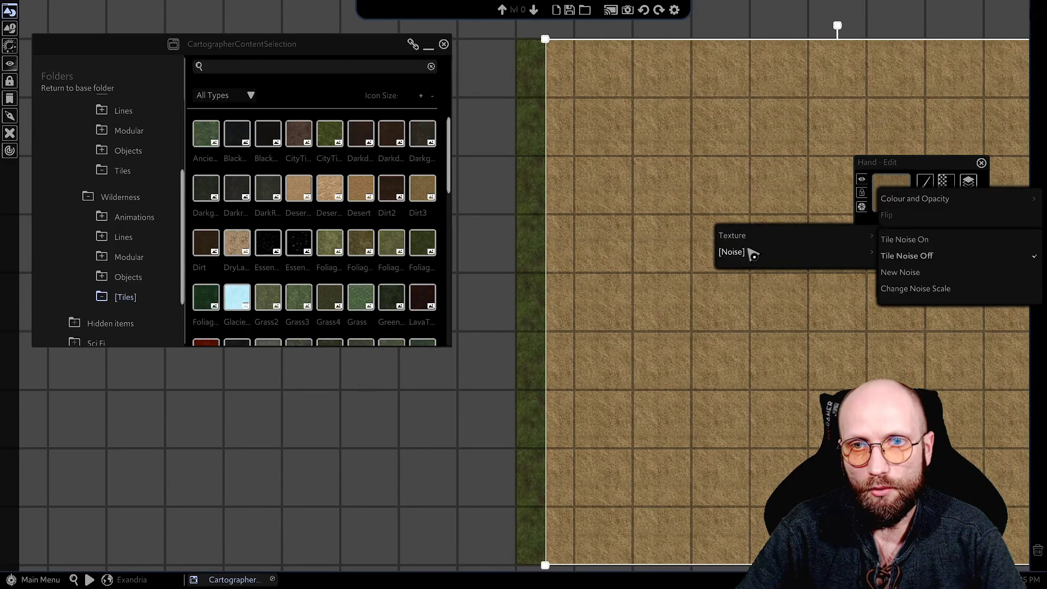
click(899, 242)
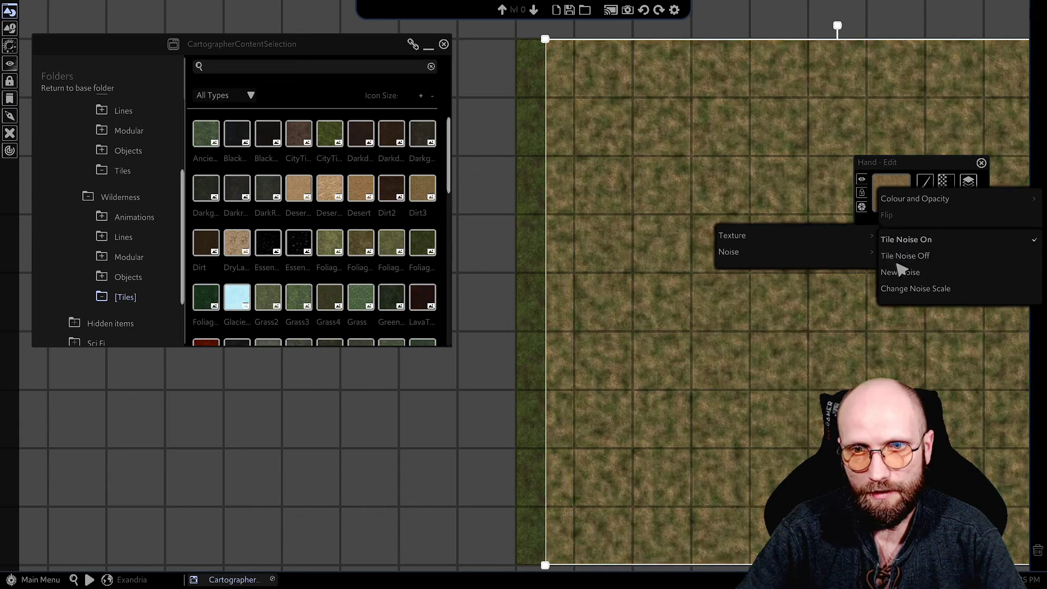
Align the dirt area with the grid so that it exactly covers the grass area
middle_drag(736, 325, 608, 312)
scroll(636, 311, down, 2)
drag(689, 296, 667, 295)
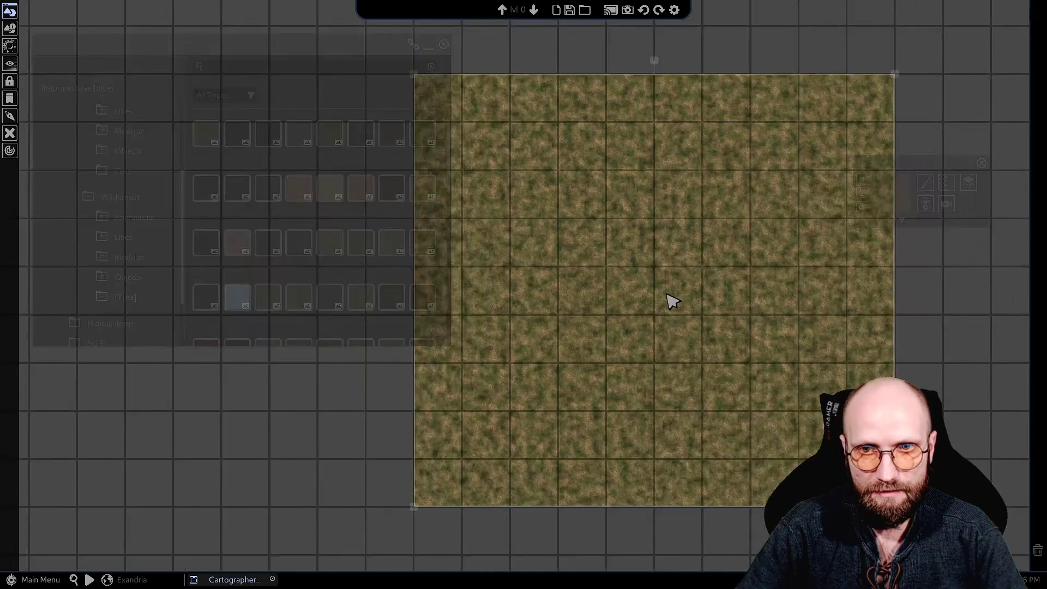
Narrow the content selection window to a single column of tiles to free up the map view
middle_drag(388, 404, 510, 389)
scroll(417, 392, down, 2)
drag(456, 349, 225, 378)
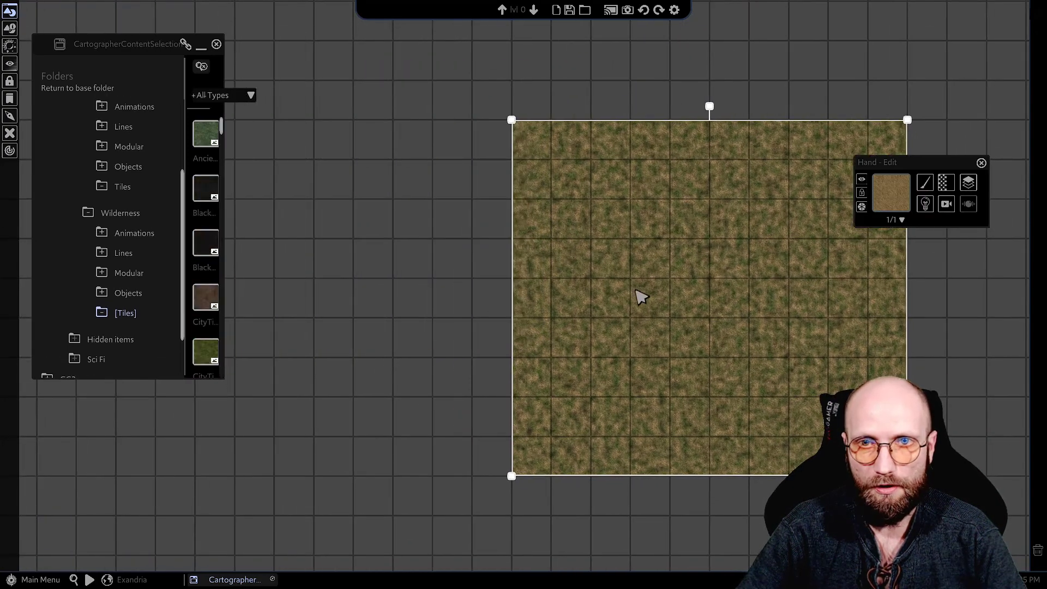
middle_drag(733, 249, 680, 264)
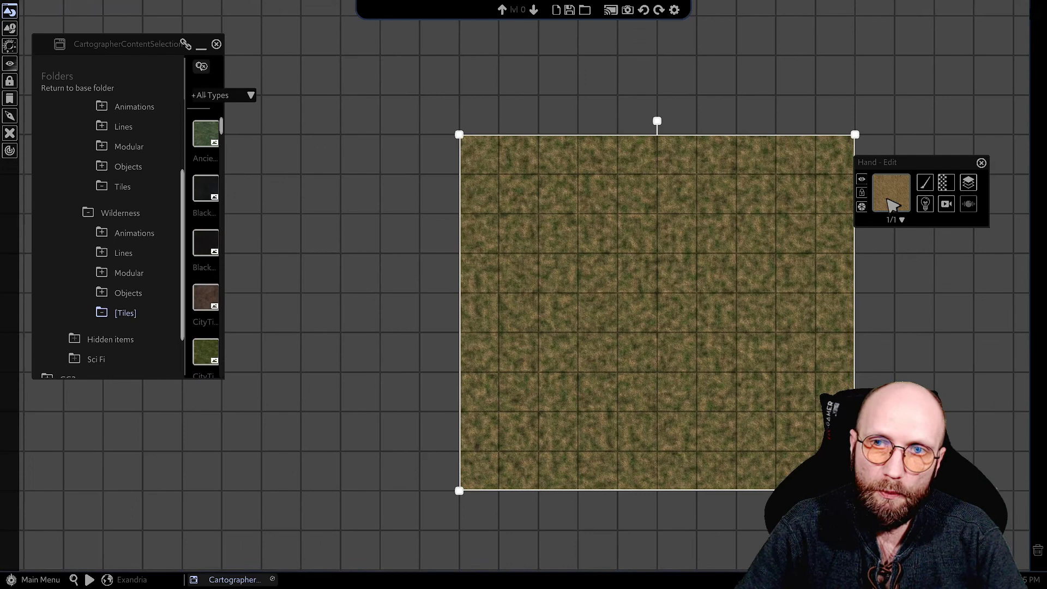
Set the tile noise scale of the dirt area to 1
click(951, 187)
mouse_move(928, 246)
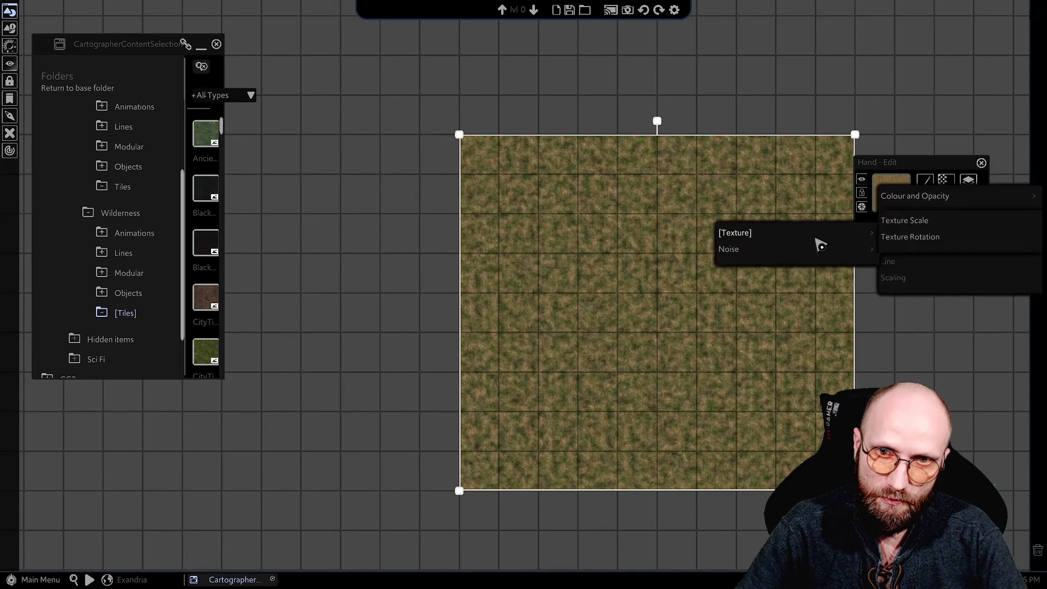
mouse_move(817, 249)
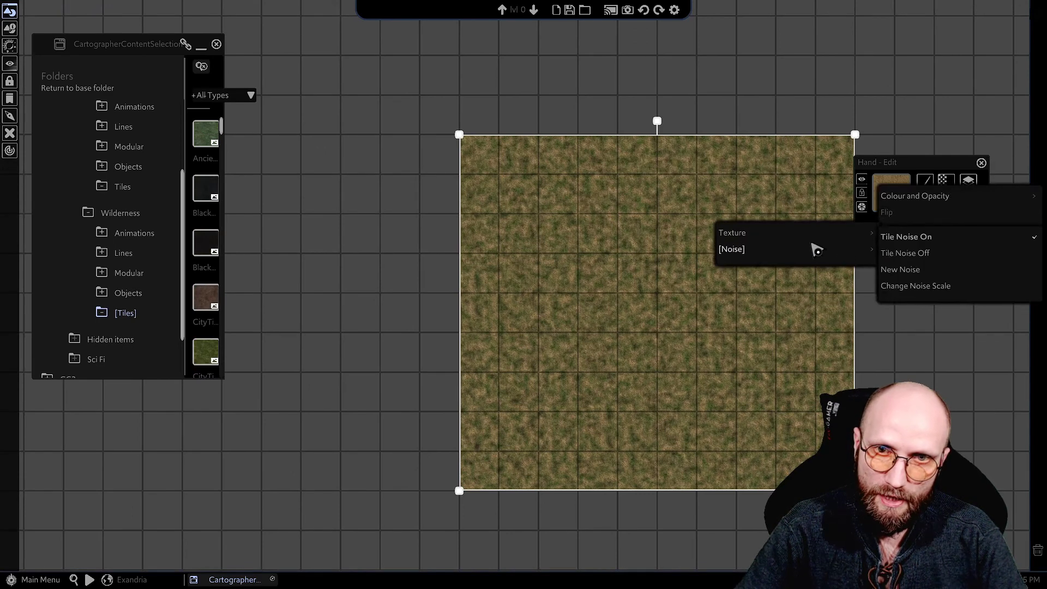
click(916, 288)
drag(525, 293, 498, 299)
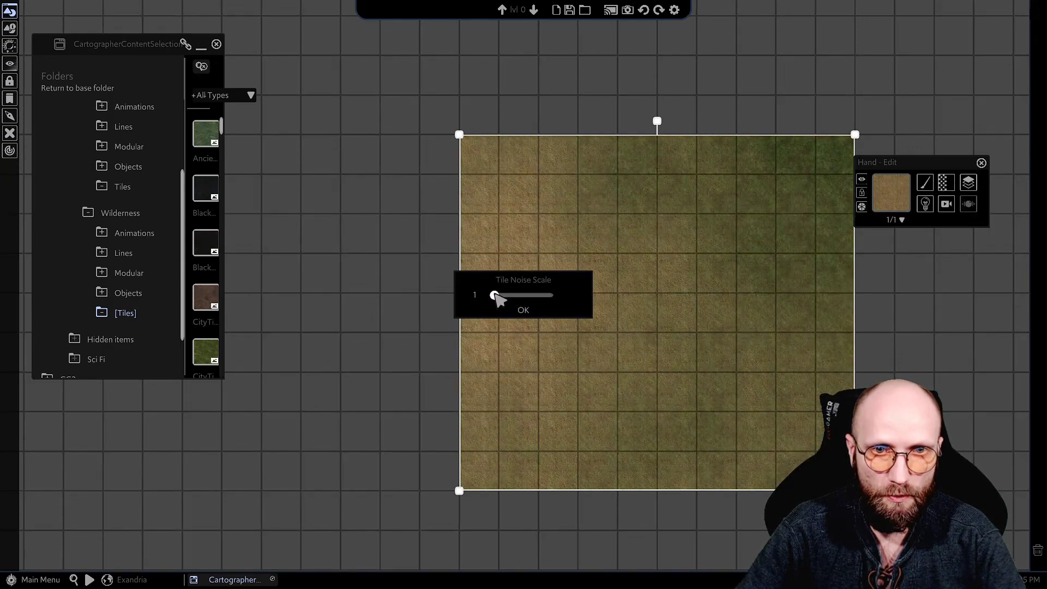
scroll(704, 275, up, 2)
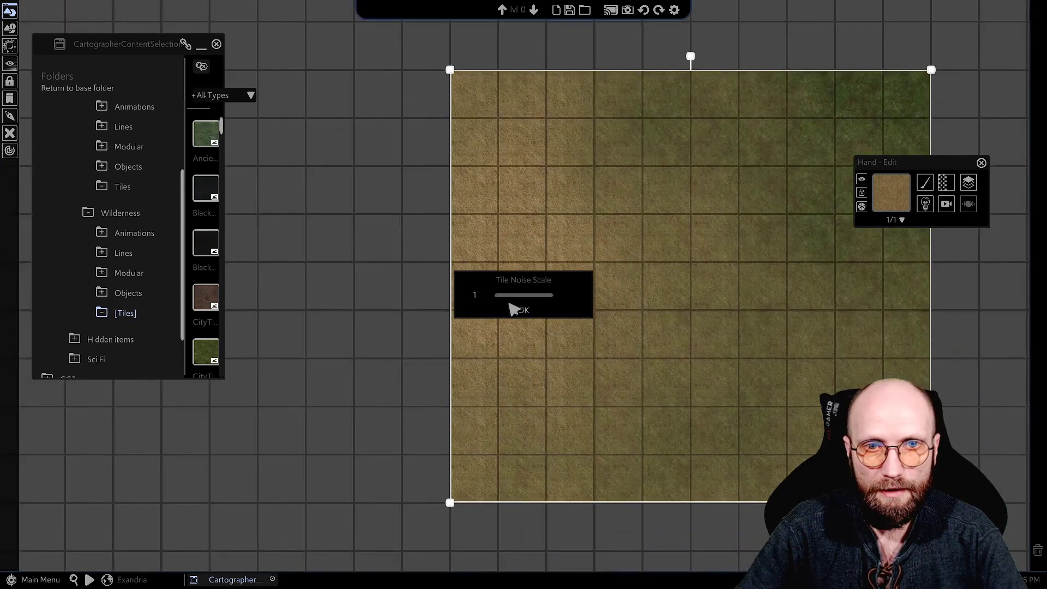
click(513, 310)
scroll(760, 211, up, 3)
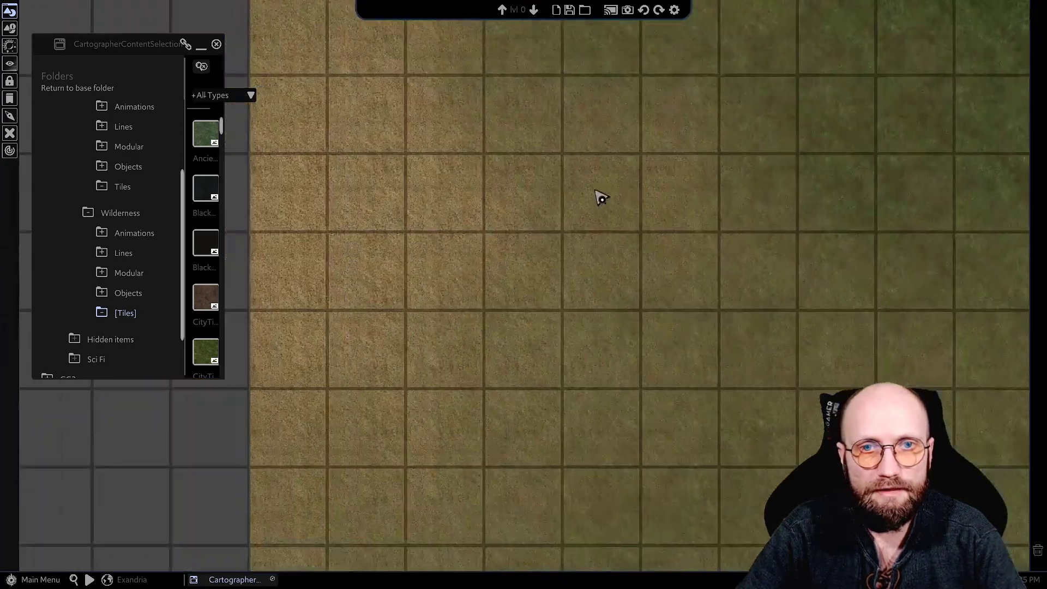
scroll(698, 184, up, 3)
scroll(625, 268, down, 5)
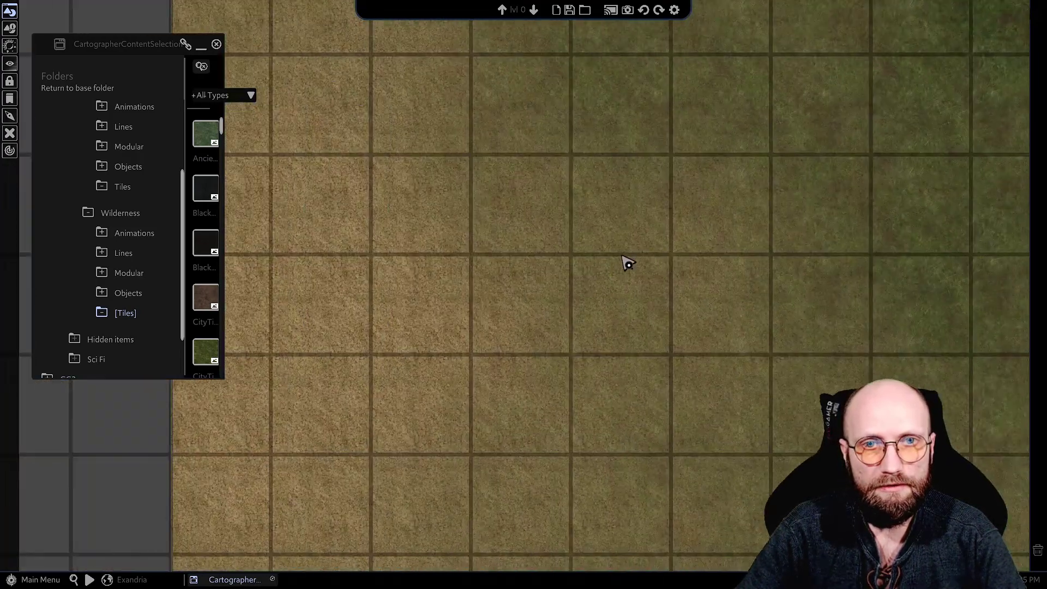
Randomise the dirt area's noise several times to get a different distribution of dirt patches
click(409, 371)
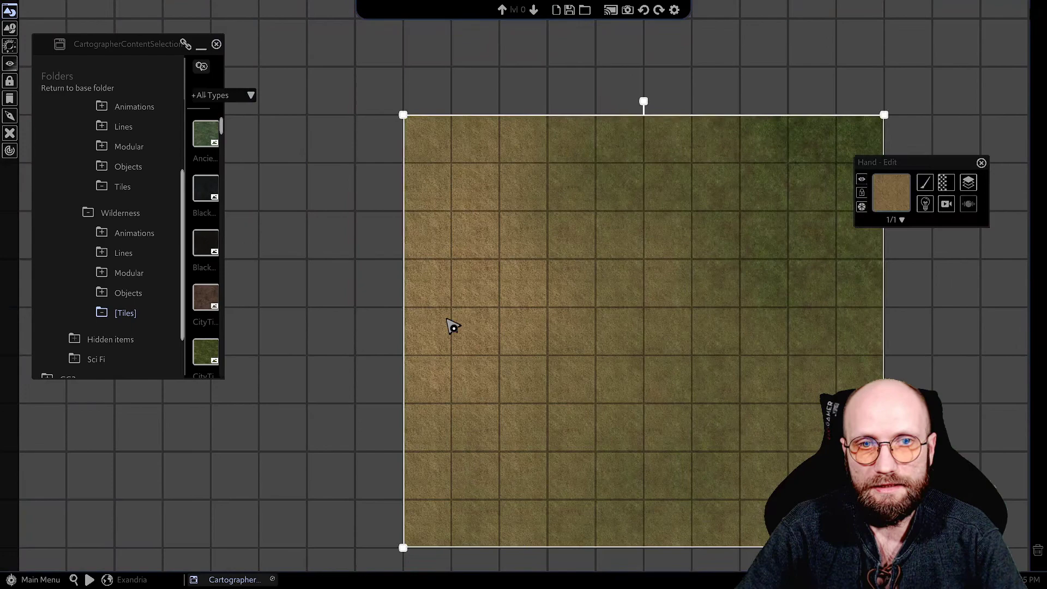
scroll(535, 306, down, 2)
click(954, 176)
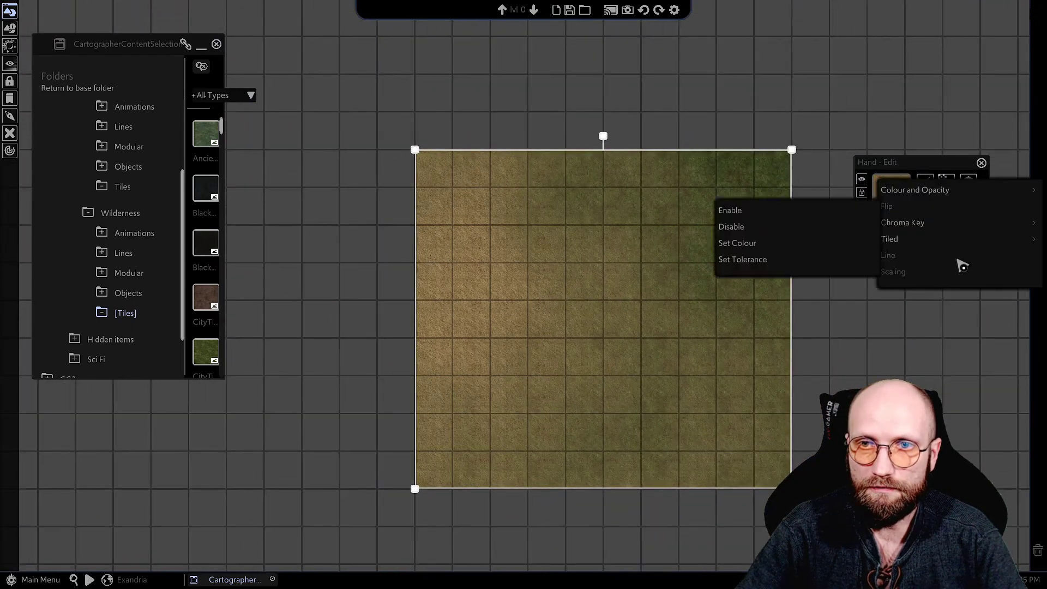
mouse_move(800, 250)
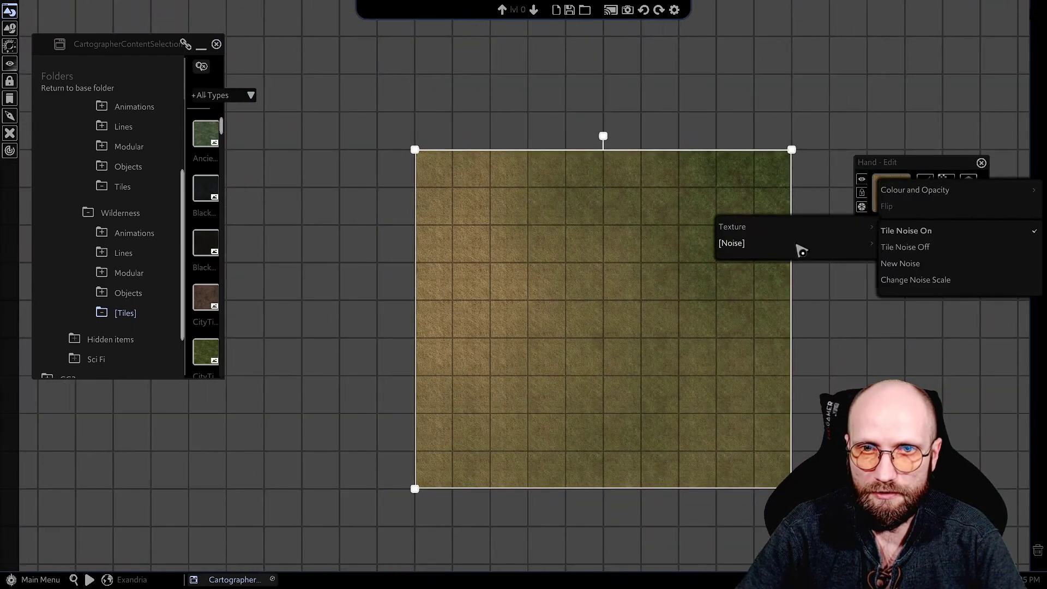
click(910, 270)
click(909, 270)
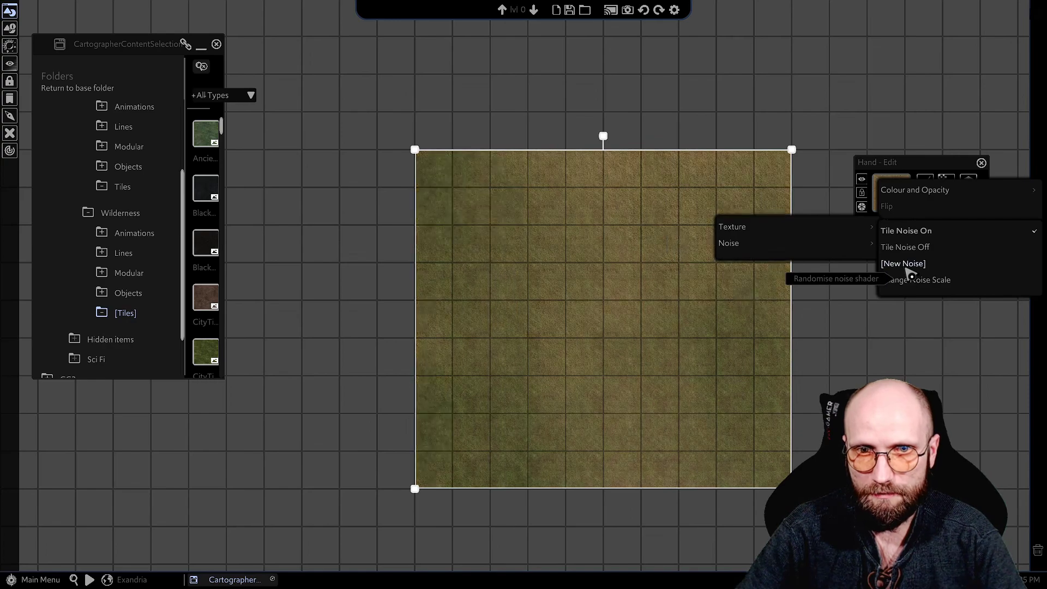
click(910, 271)
click(910, 271)
click(907, 267)
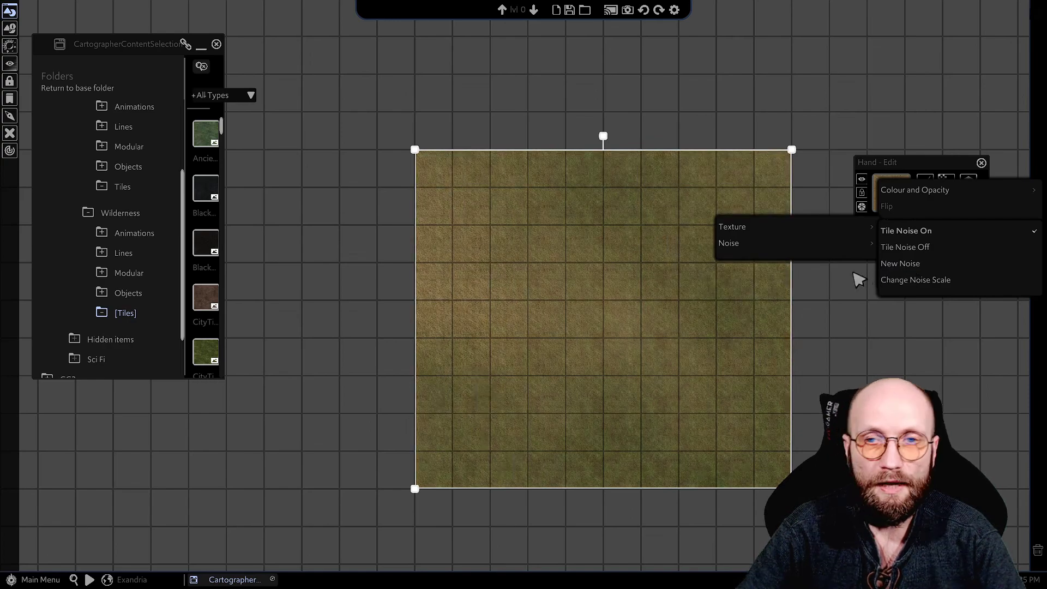
Enlarge the dirt area and the grass area beneath it to the same size, about 27 grid squares wide
scroll(852, 273, down, 2)
click(767, 321)
scroll(769, 321, down, 2)
scroll(774, 325, down, 1)
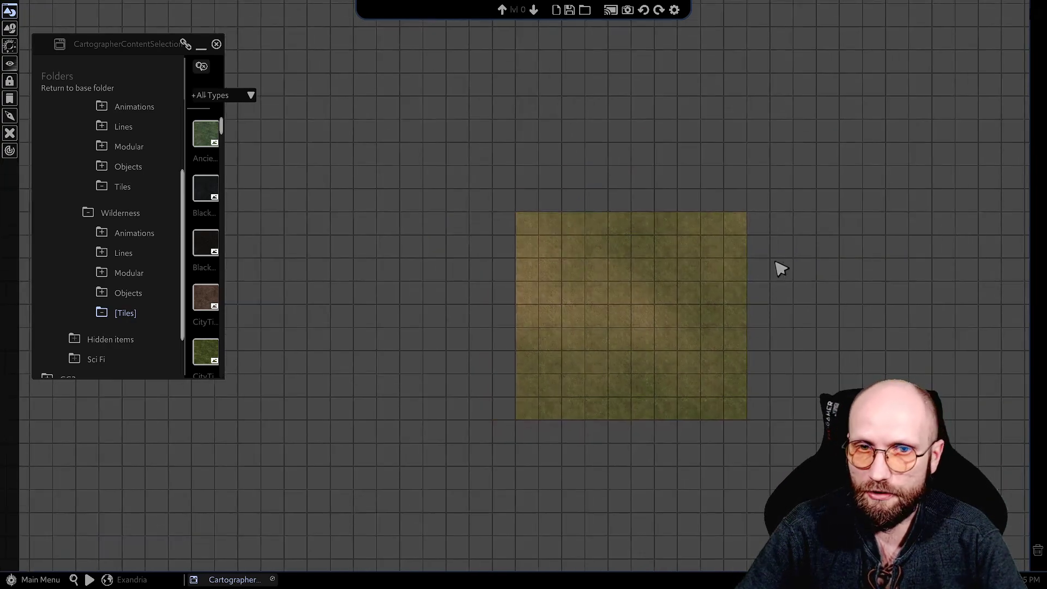
click(613, 247)
drag(516, 213, 371, 77)
click(638, 351)
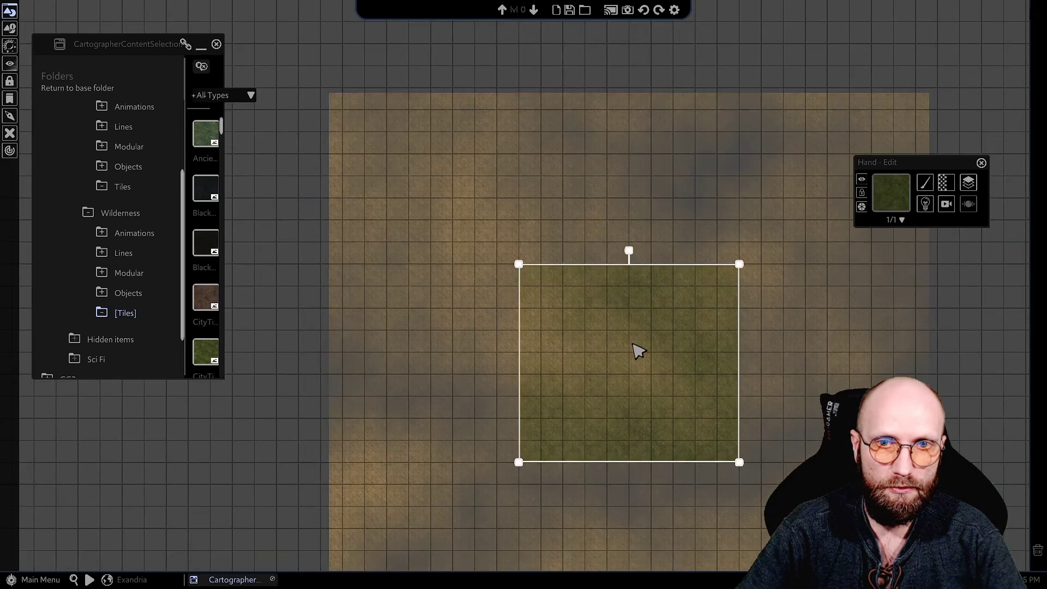
drag(520, 268, 311, 116)
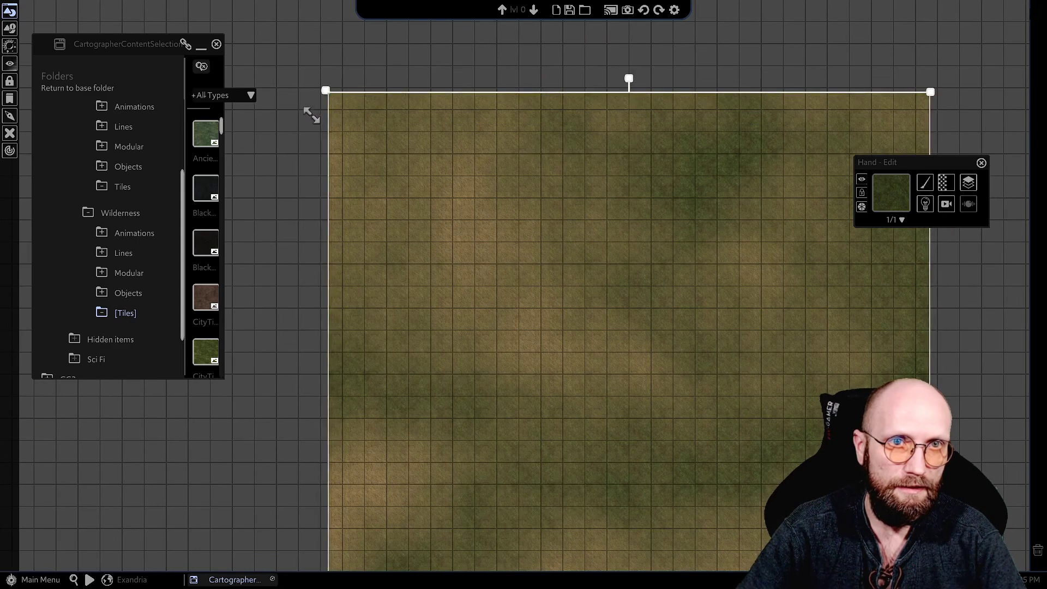
Send the enlarged dirt area behind the grass area
click(674, 211)
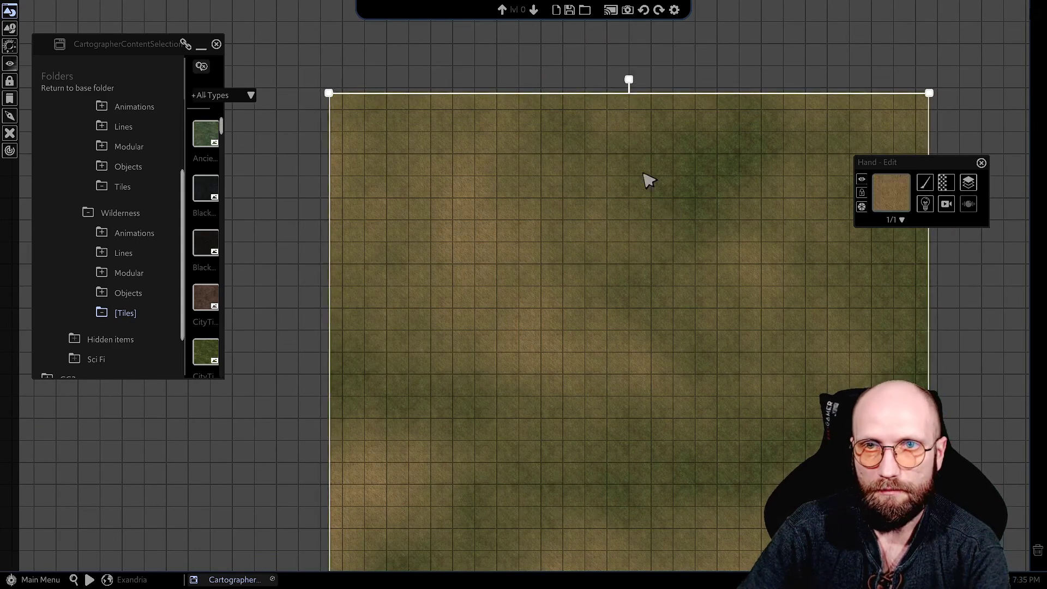
mouse_move(649, 180)
mouse_down()
mouse_move(603, 173)
mouse_move(646, 180)
mouse_up()
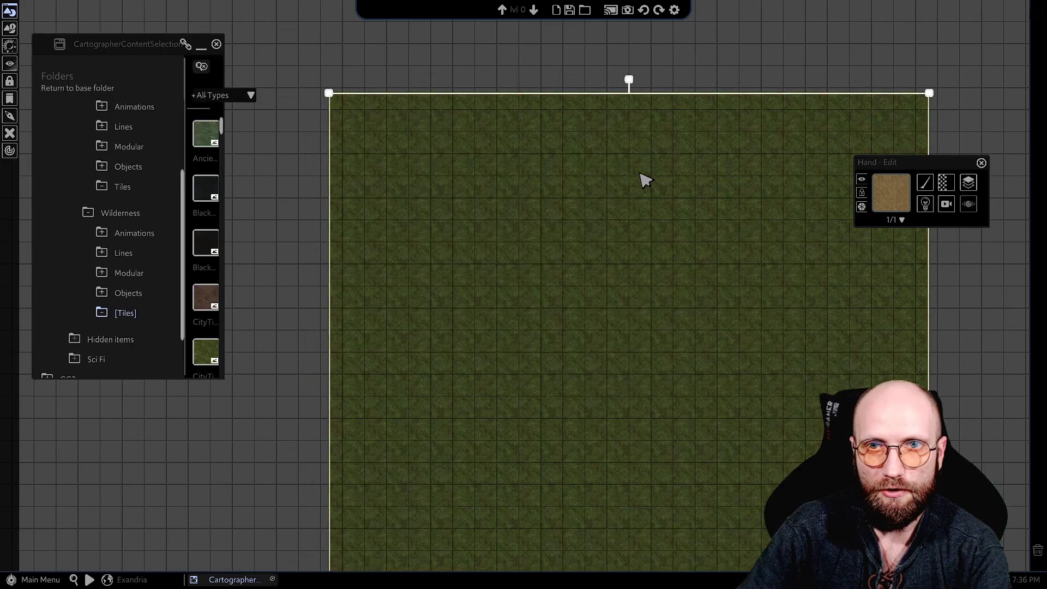
middle_drag(658, 278, 652, 202)
Turn on tile noise for the grass area and set its noise scale to 1
click(654, 212)
scroll(654, 215, down, 2)
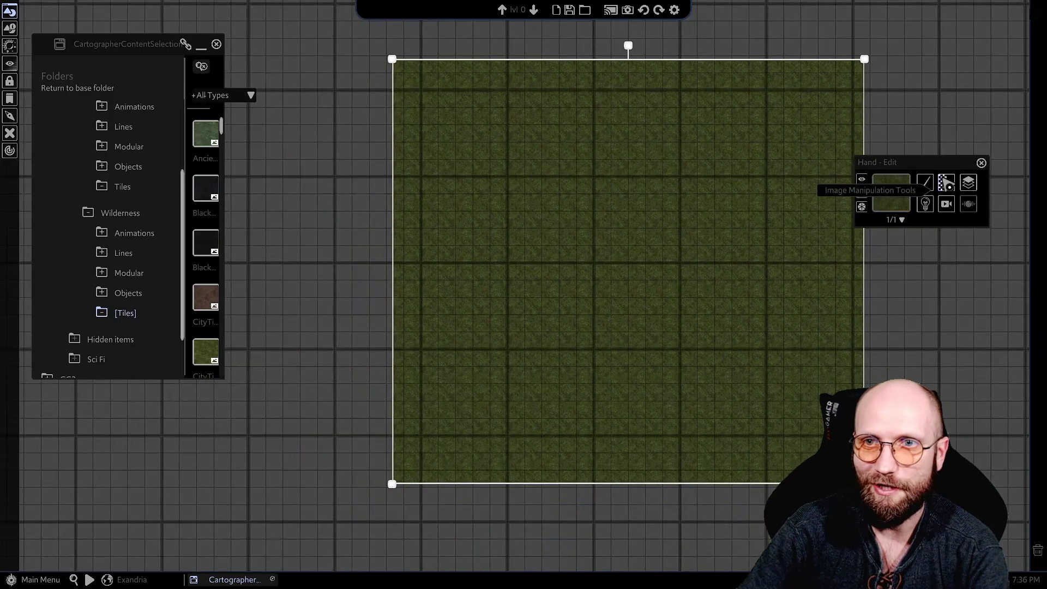
click(947, 184)
mouse_move(771, 235)
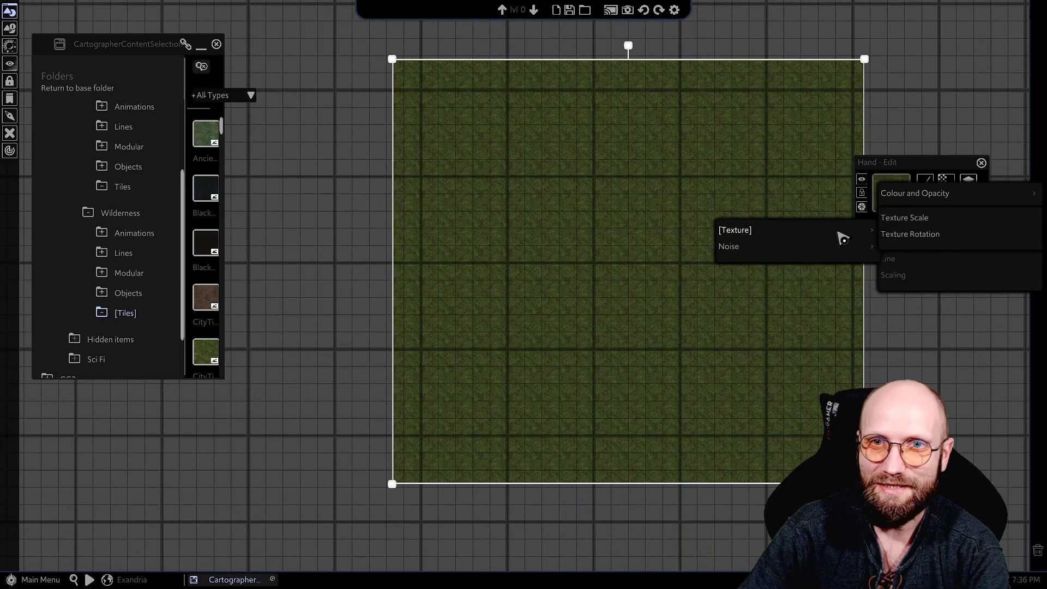
mouse_move(837, 247)
click(900, 234)
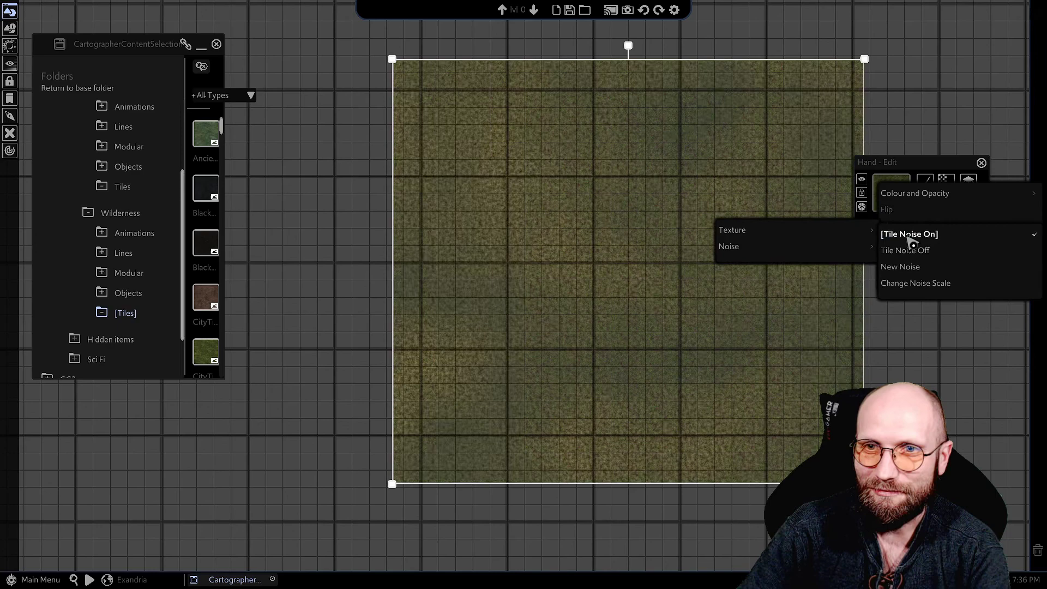
click(920, 290)
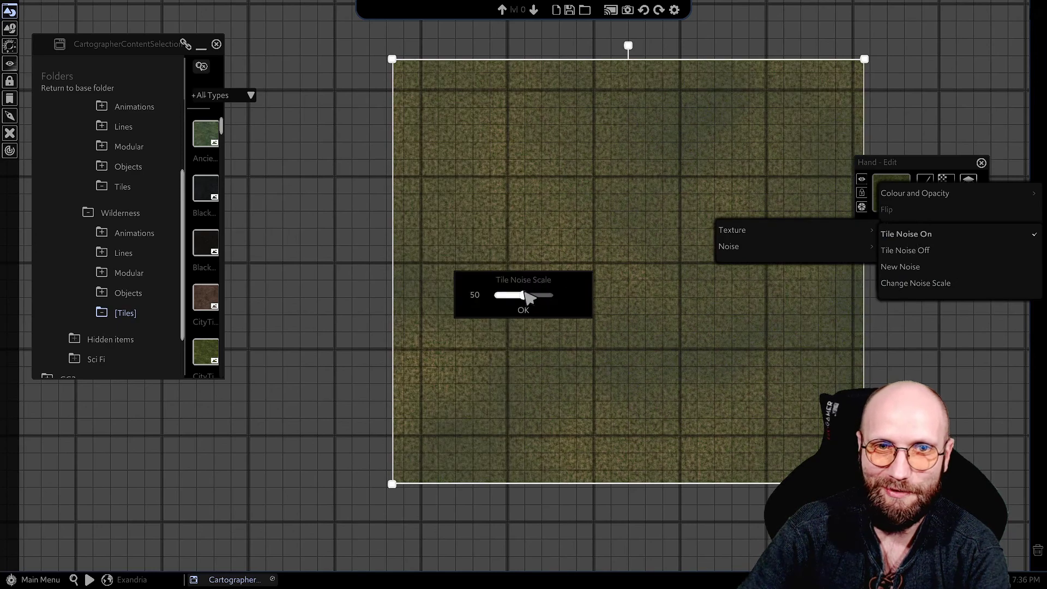
drag(530, 297, 497, 304)
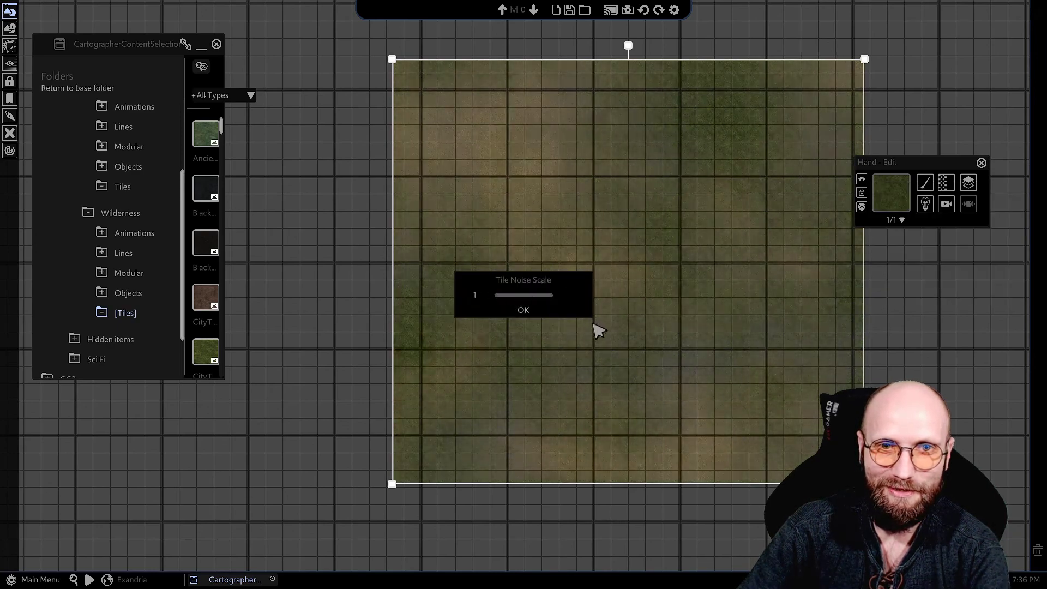
scroll(599, 330, up, 2)
click(523, 311)
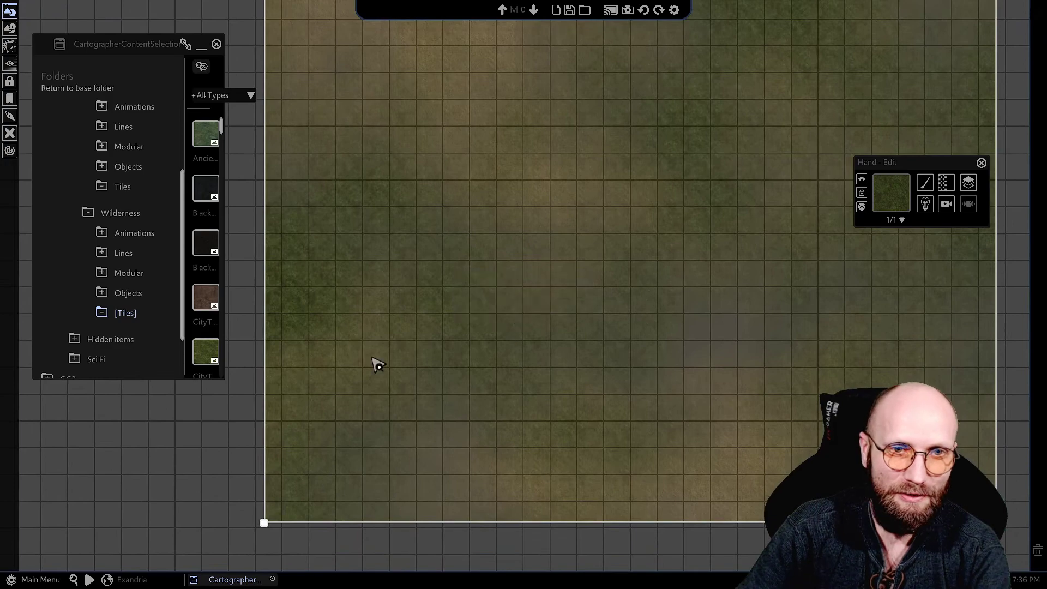
Slide the grass area off the dirt area to compare the two noise layers, and place it back over the dirt
click(162, 431)
scroll(571, 336, up, 4)
scroll(597, 436, down, 3)
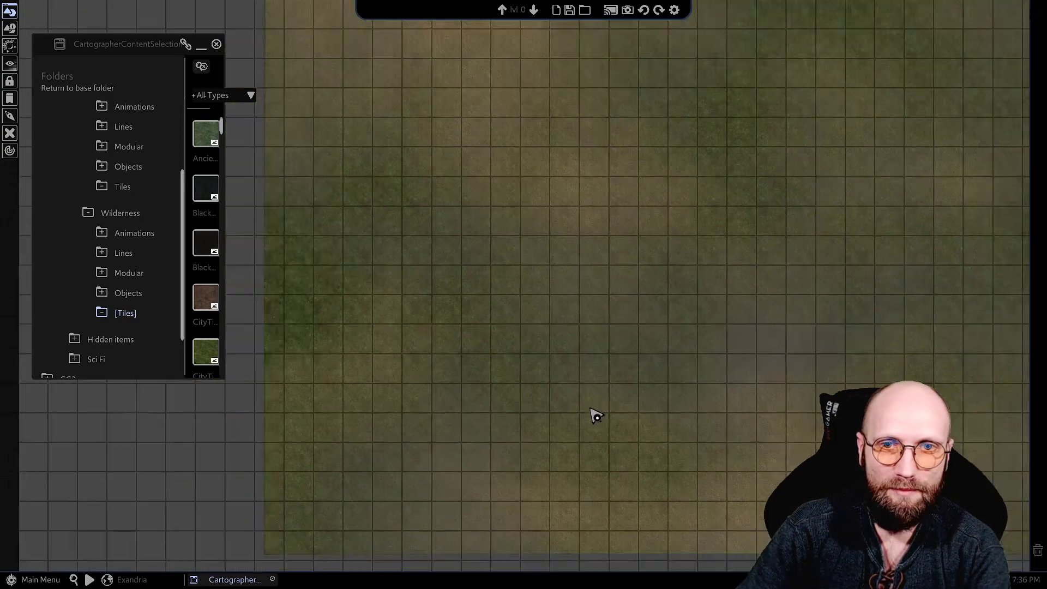
scroll(596, 416, down, 5)
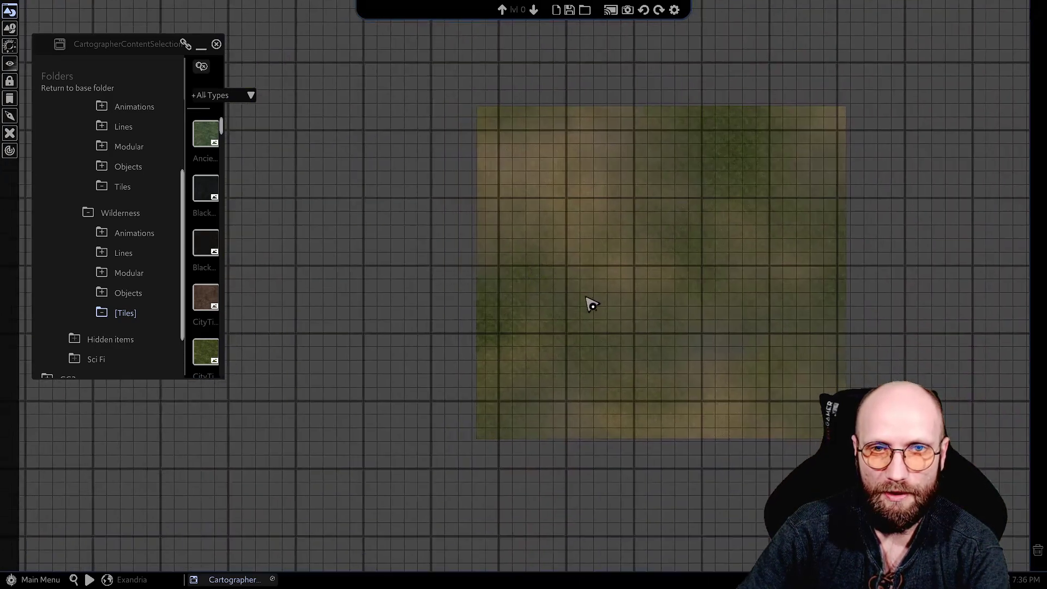
click(592, 304)
drag(654, 301, 391, 297)
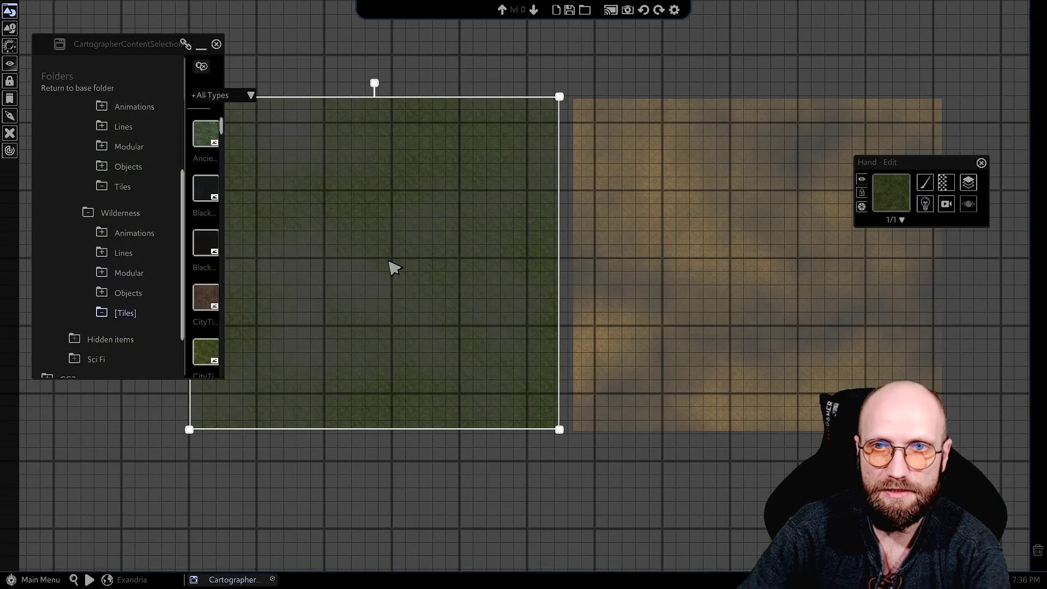
drag(280, 124, 388, 170)
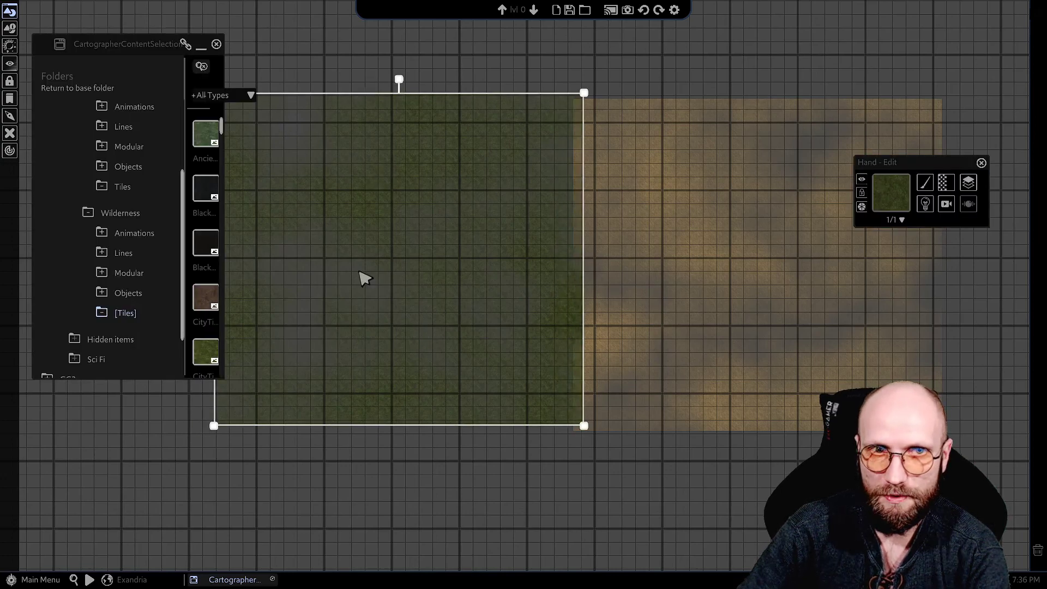
drag(363, 278, 750, 269)
middle_drag(469, 285, 410, 287)
Examine the blended grass and dirt ground up close and as a whole
scroll(840, 357, up, 4)
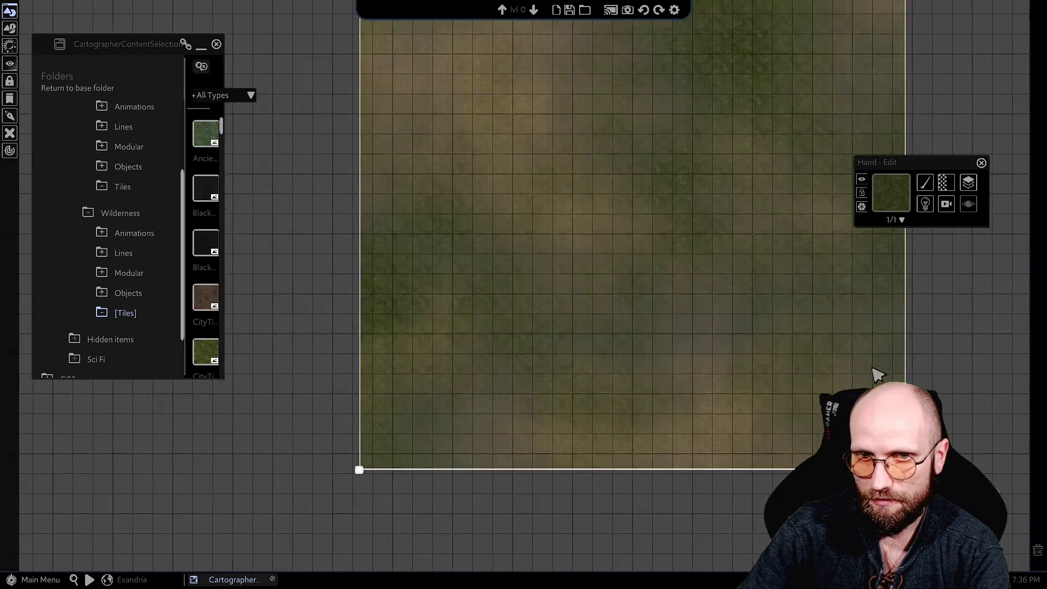
click(940, 329)
scroll(639, 333, up, 3)
scroll(729, 334, up, 3)
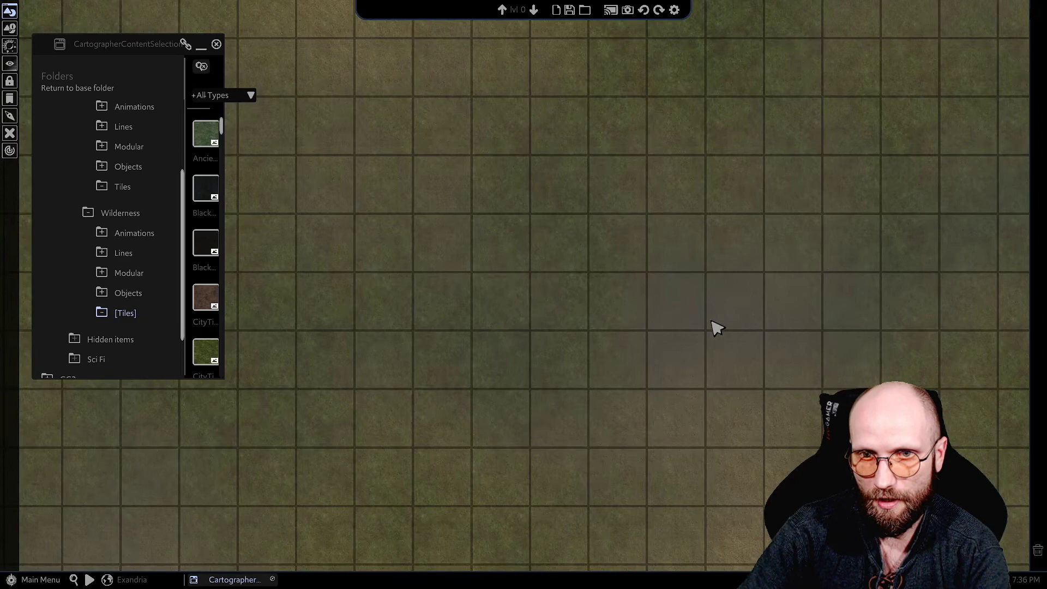
middle_drag(731, 342, 620, 270)
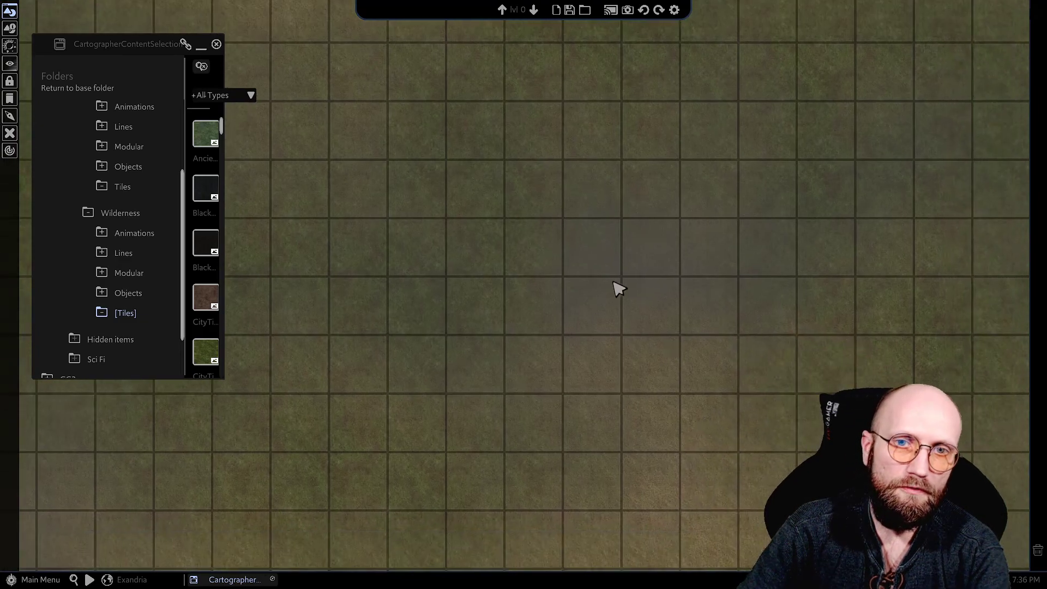
scroll(614, 284, down, 5)
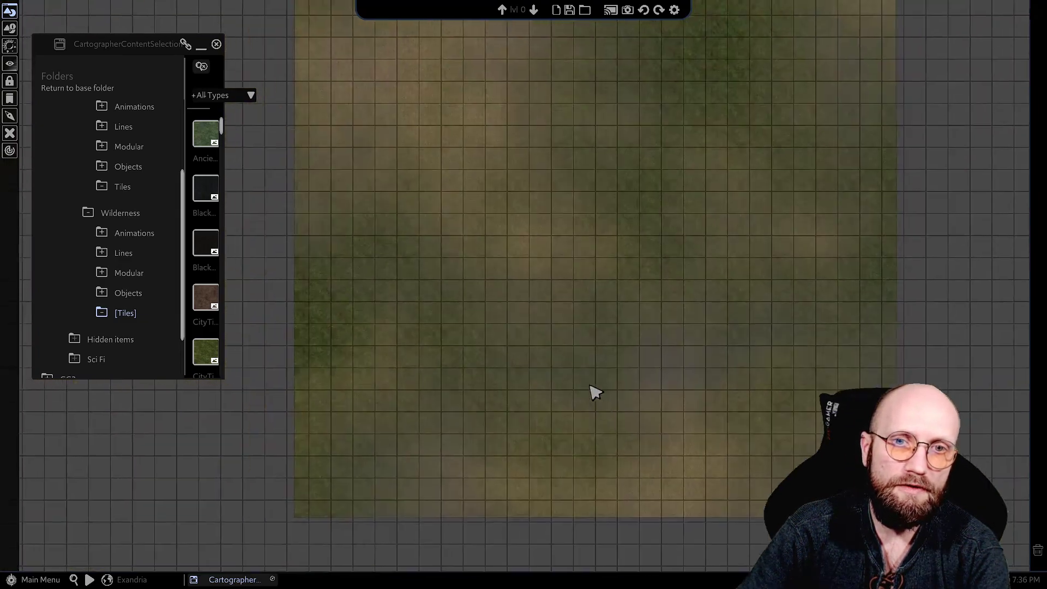
scroll(595, 393, down, 2)
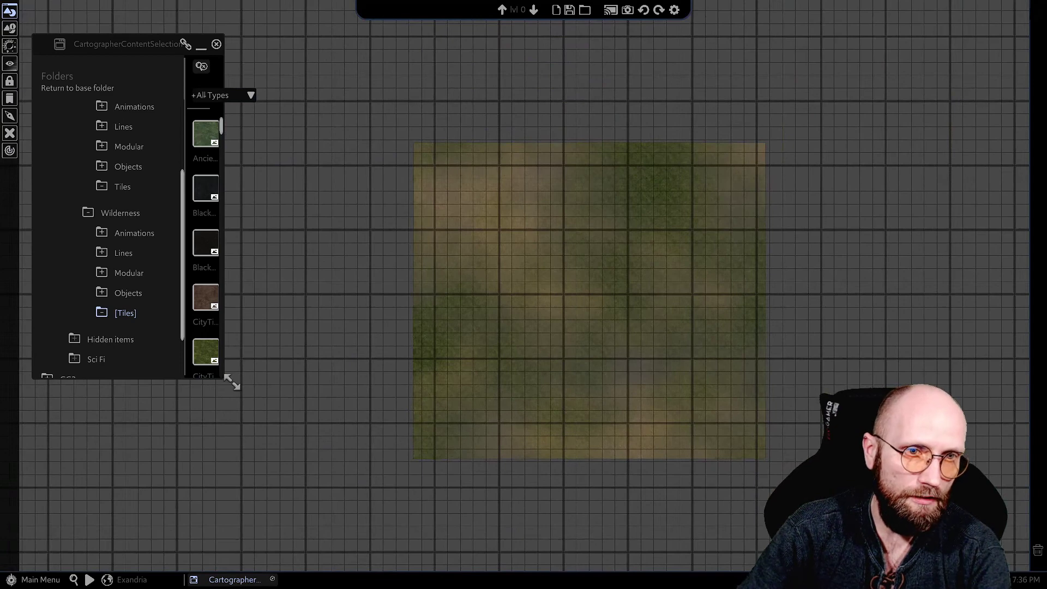
Widen the content selection window to six columns and pick the light blue stream tile from the Wilderness tiles
drag(232, 383, 402, 417)
scroll(236, 292, down, 10)
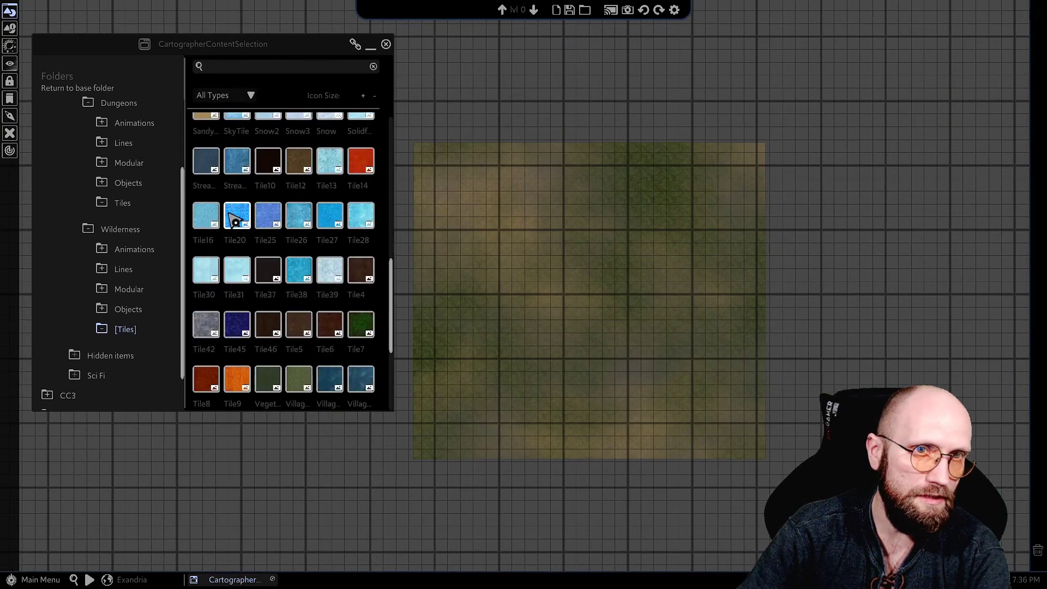
click(238, 168)
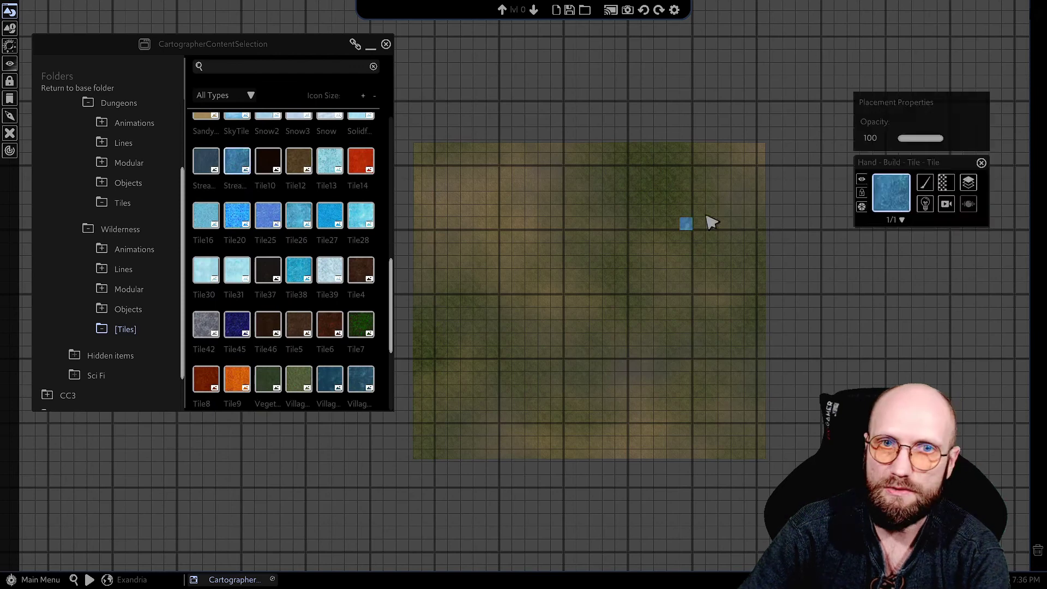
Drop the stream tile and place a copy of the grass area beside the blended ground
click(769, 153)
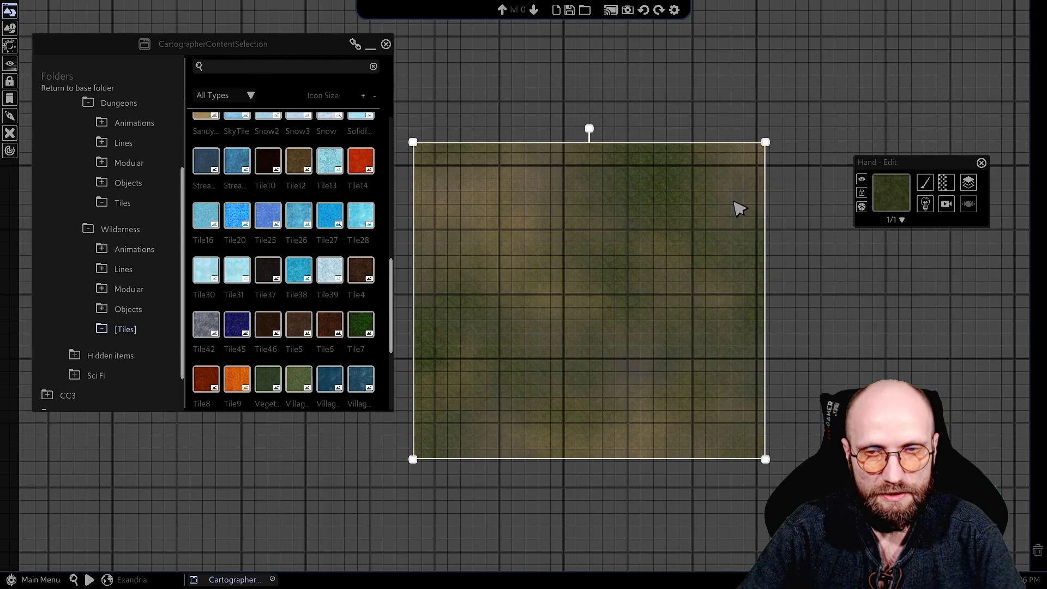
scroll(729, 257, down, 1)
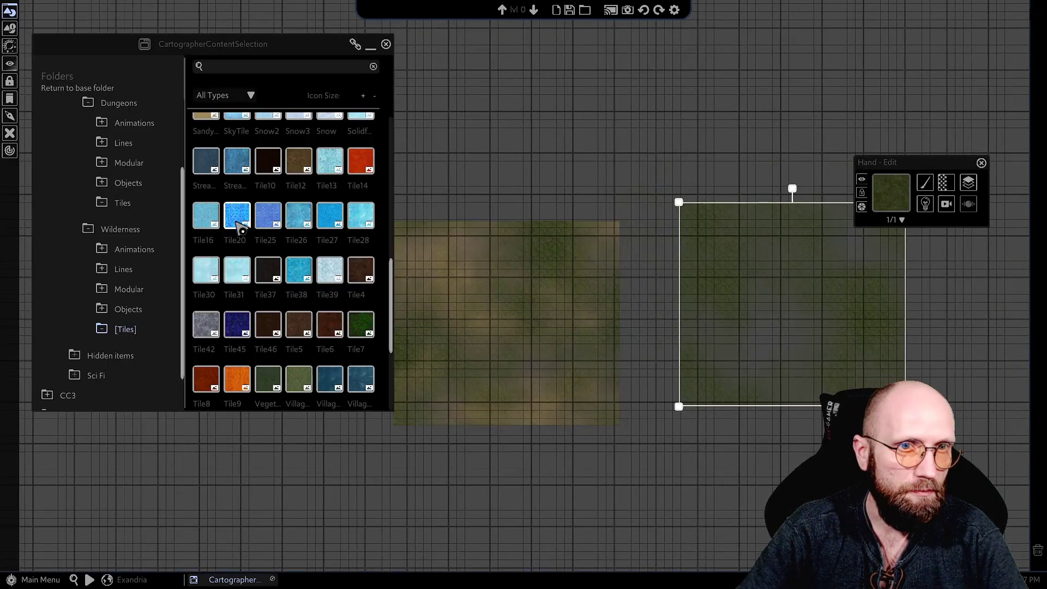
Replace the grass copy's asset with the StreamDirt tile and move it over the blended grass and dirt ground
click(206, 162)
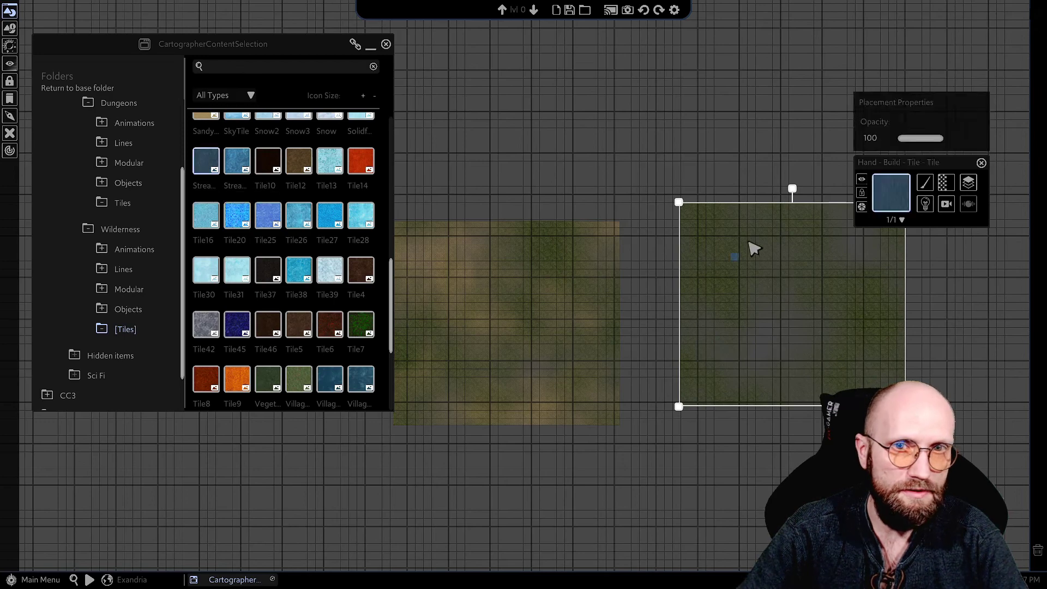
click(926, 185)
click(923, 250)
click(723, 241)
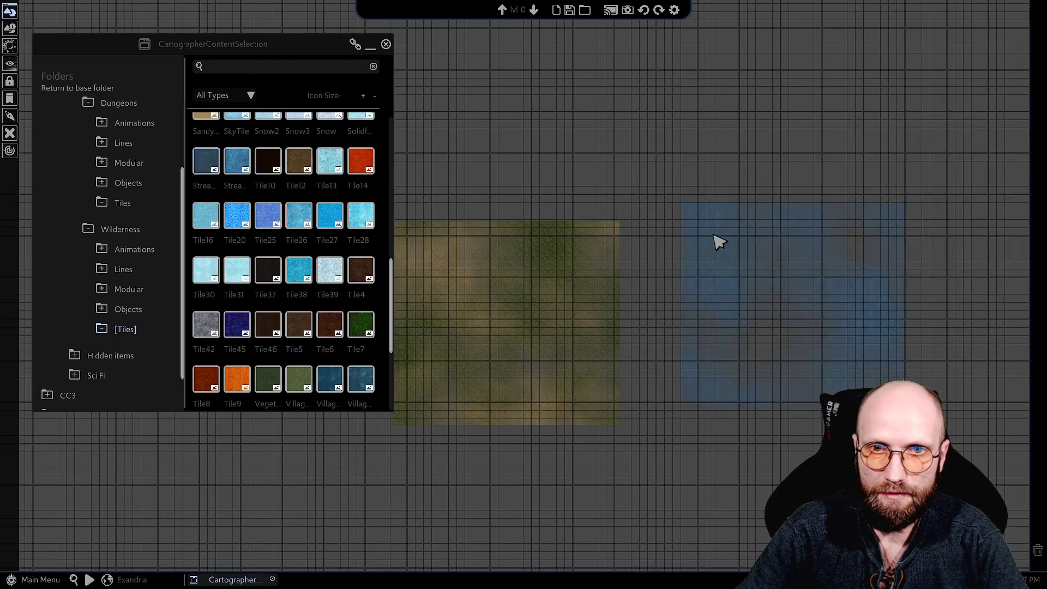
drag(720, 242, 432, 256)
Move the Hand edit window higher and set the stream layer's noise option to Tile Noise Off
scroll(452, 280, up, 2)
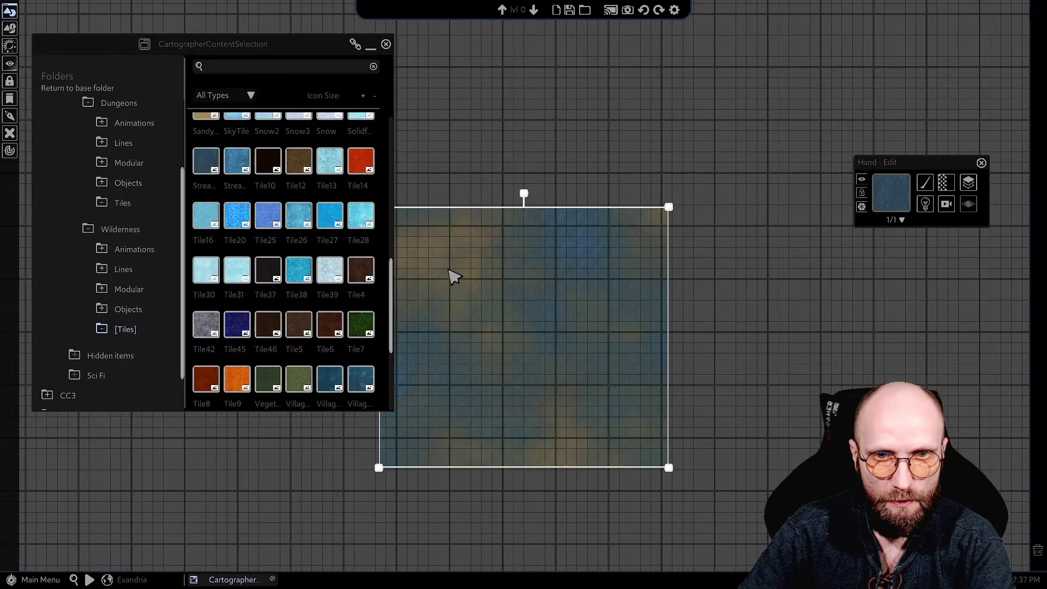
scroll(620, 297, up, 5)
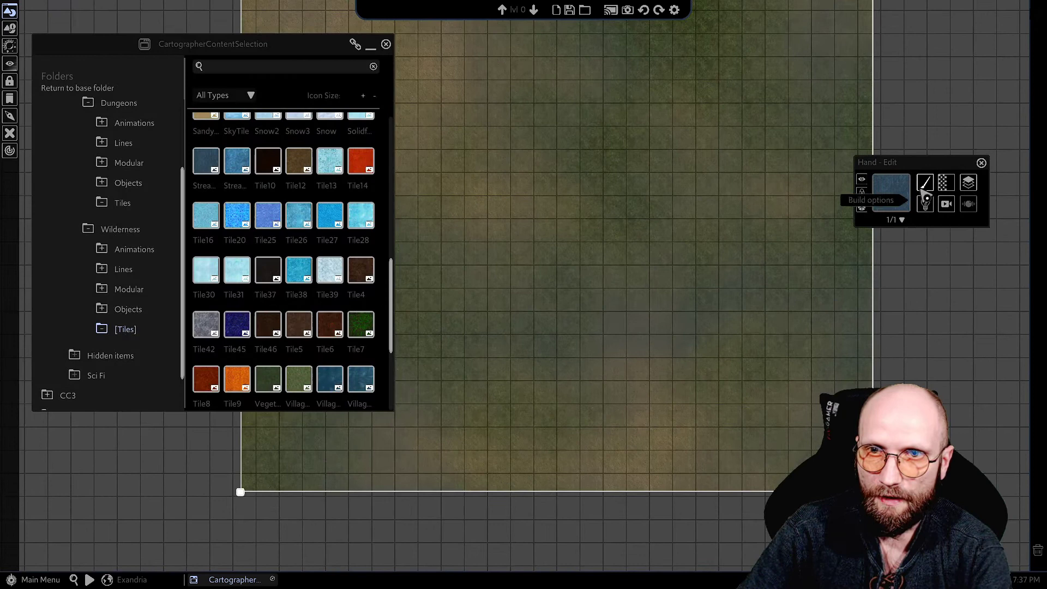
click(926, 200)
mouse_move(908, 240)
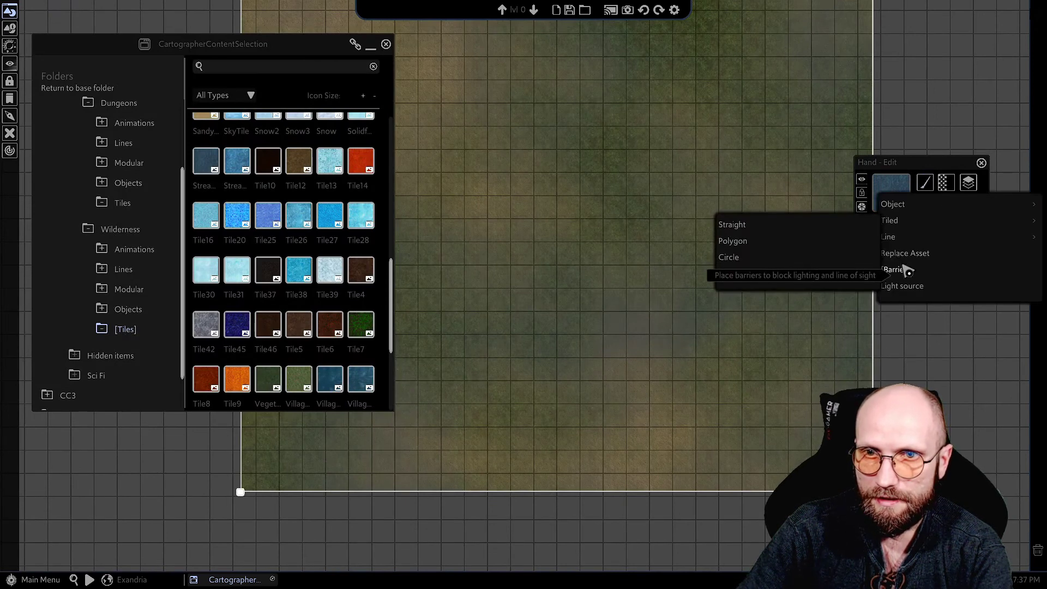
mouse_move(895, 220)
drag(908, 166, 894, 95)
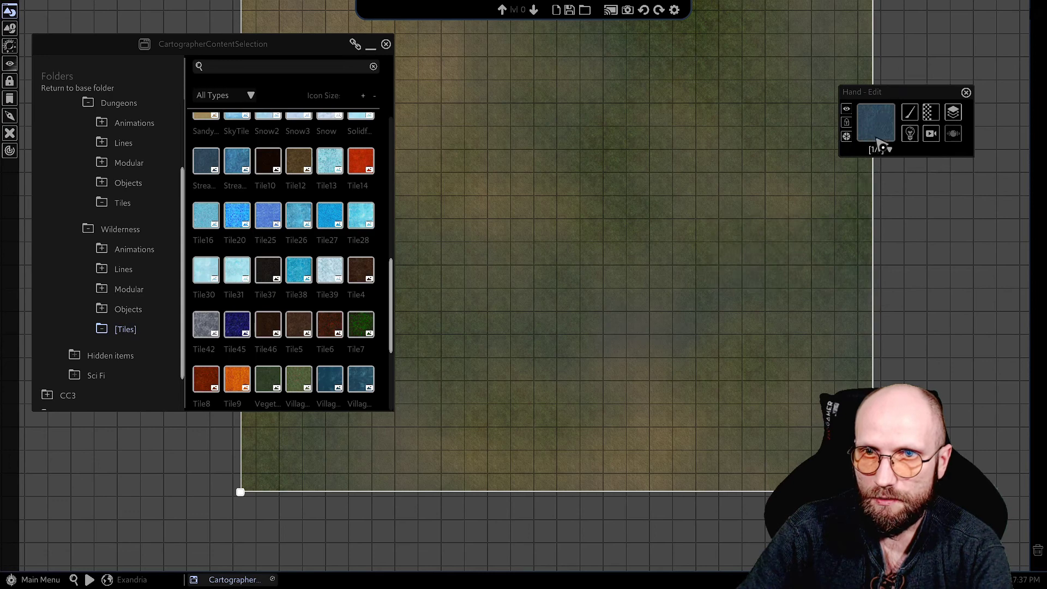
click(931, 112)
mouse_move(919, 182)
mouse_move(797, 184)
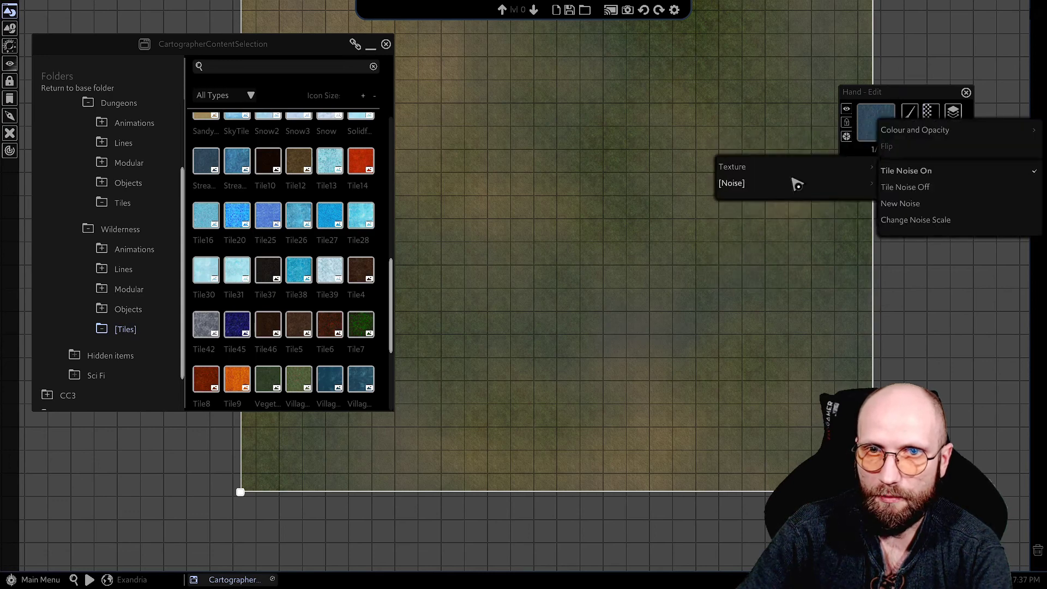
click(924, 189)
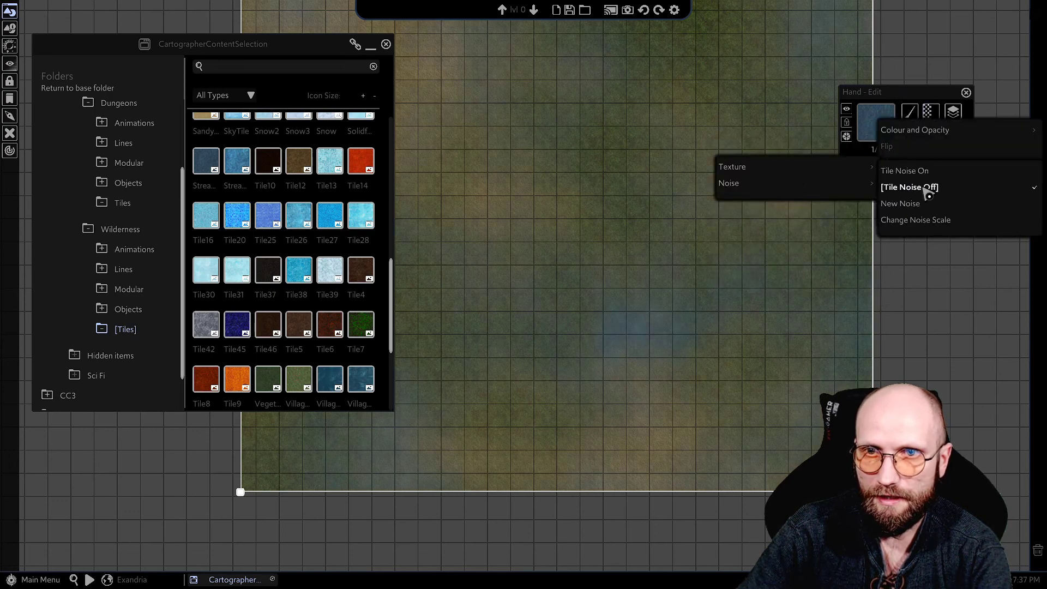
Select the three stacked ground layers and narrow the selection to the StreamDirt layer
click(952, 370)
scroll(790, 393, down, 5)
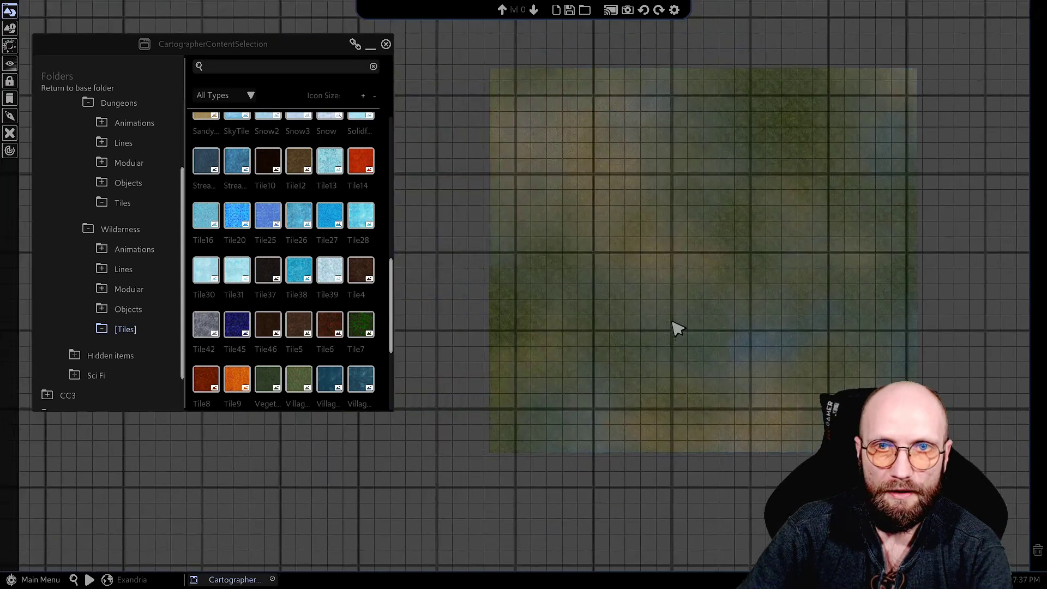
middle_drag(825, 228, 758, 290)
scroll(760, 375, up, 3)
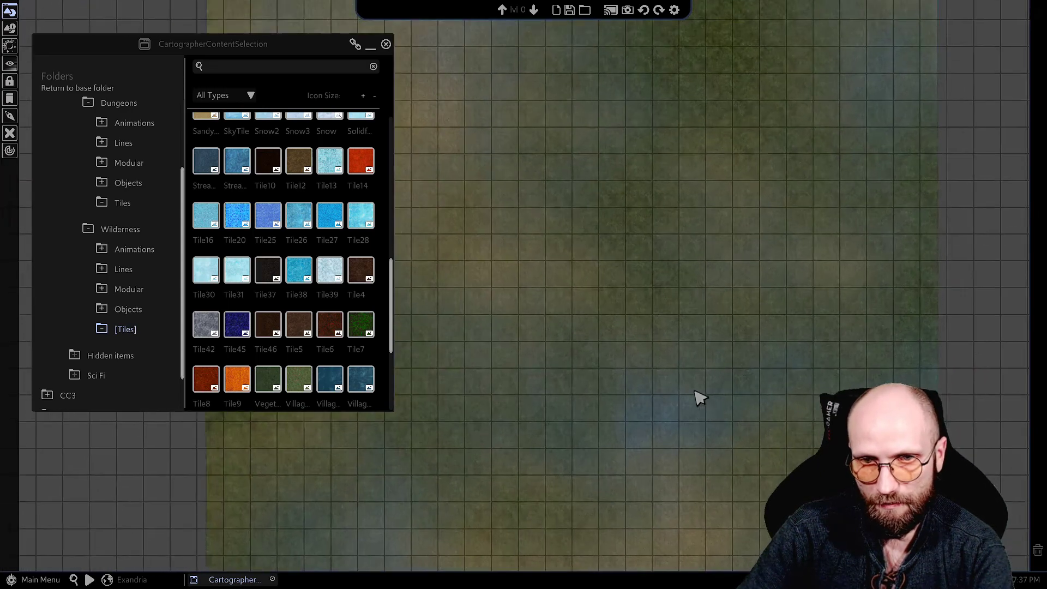
scroll(685, 284, down, 5)
click(818, 240)
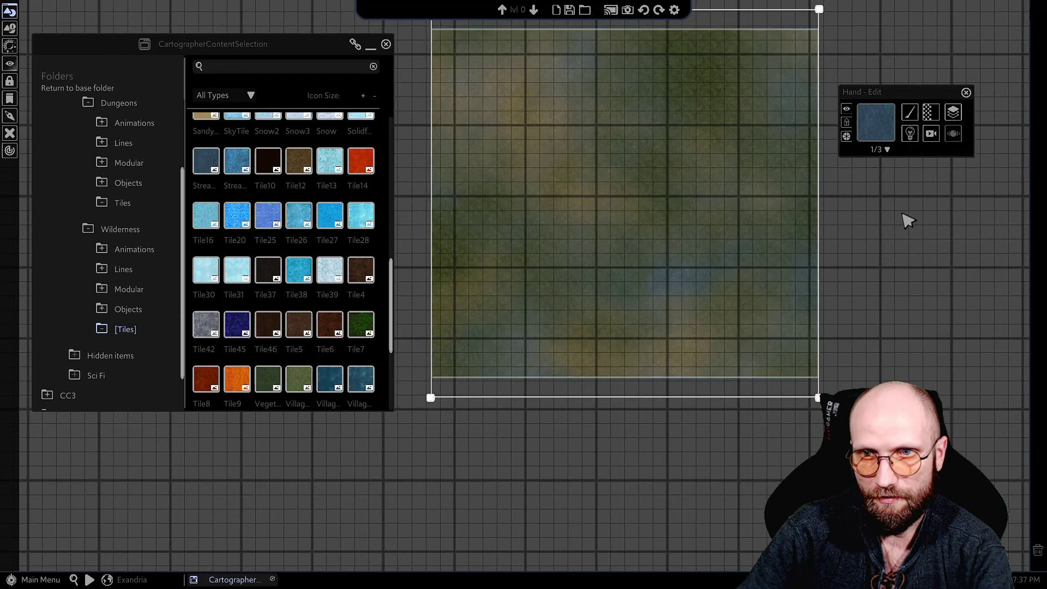
click(879, 149)
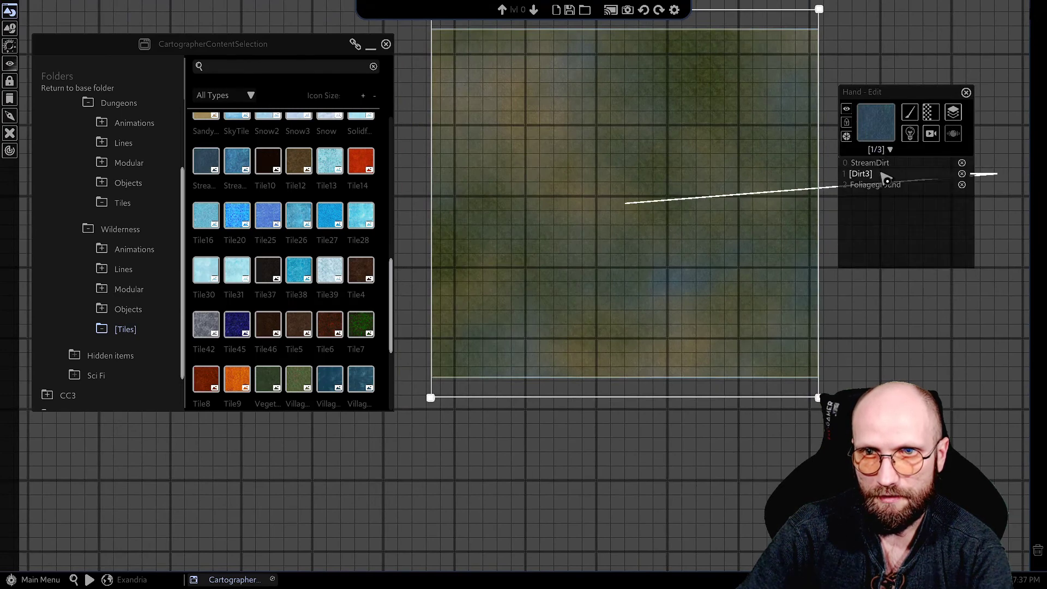
click(880, 161)
drag(707, 204, 661, 218)
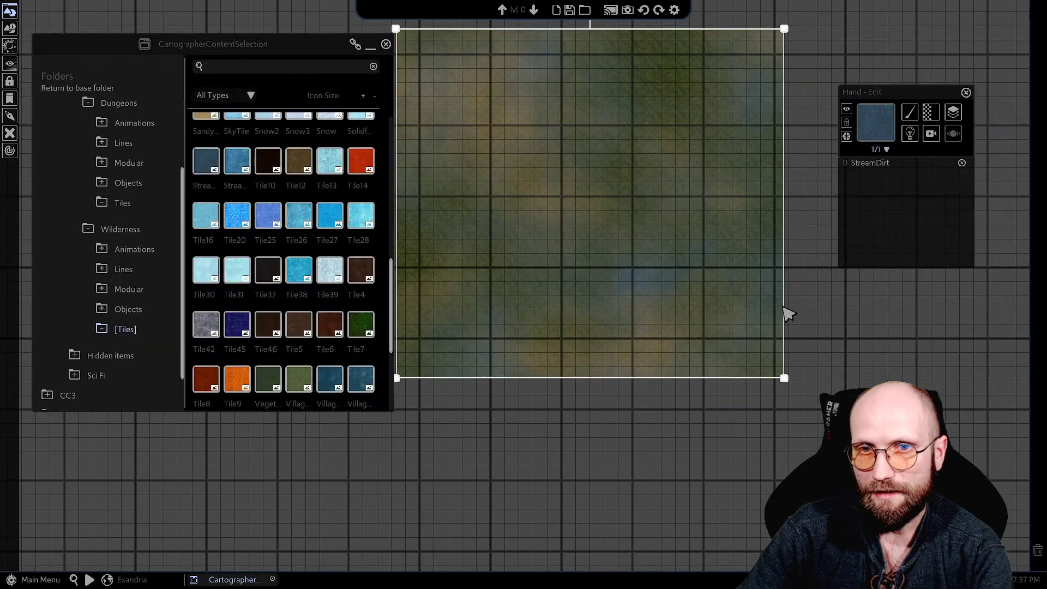
Examine how the stream layer blends with the grass and dirt up close and along the ground's edges
scroll(723, 313, up, 5)
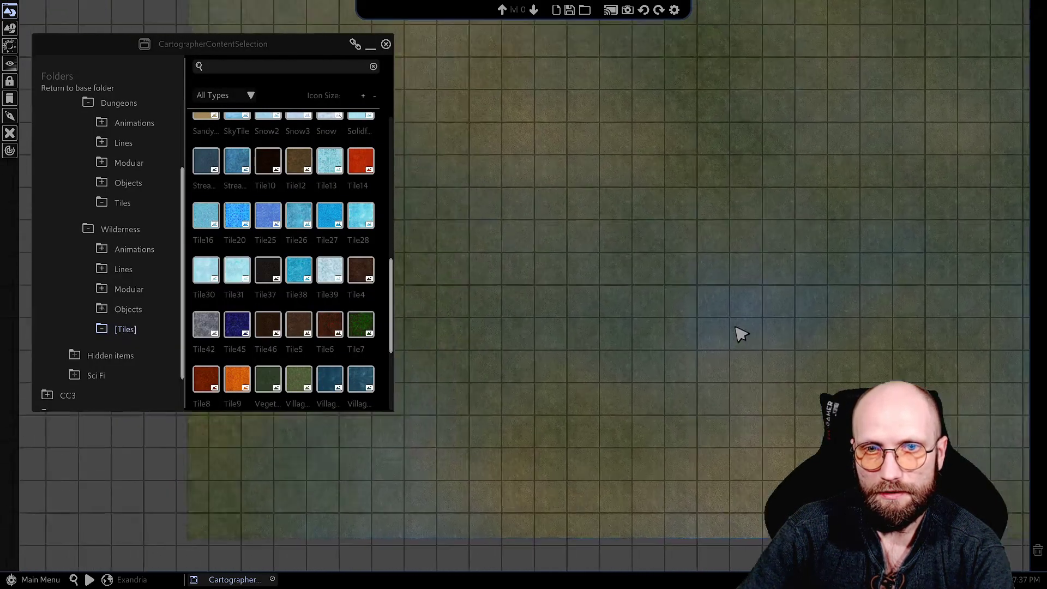
middle_drag(760, 255, 664, 273)
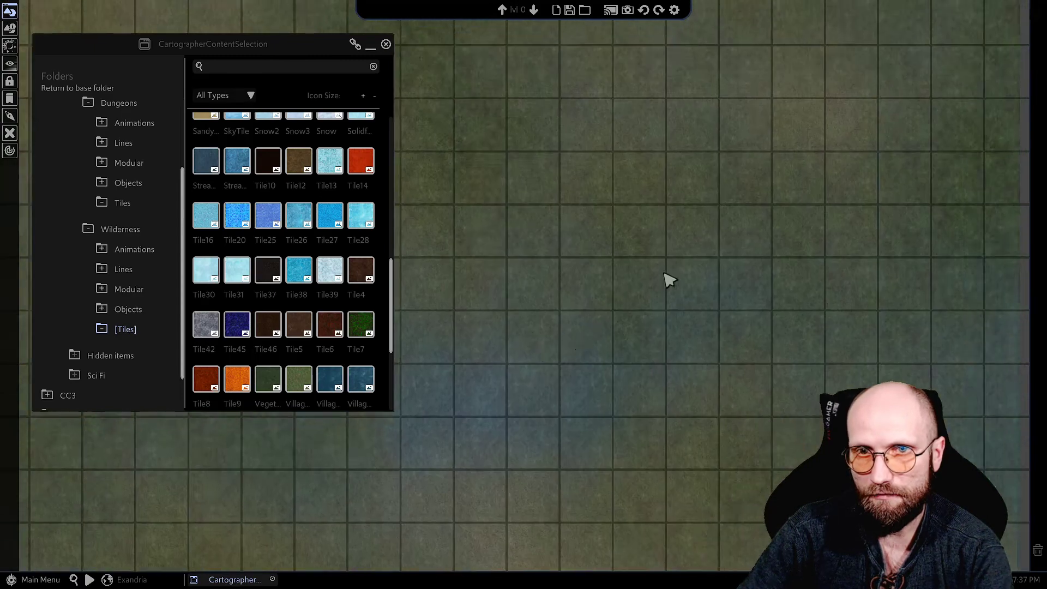
middle_drag(708, 150, 564, 219)
middle_drag(682, 170, 743, 431)
middle_drag(735, 168, 779, 275)
middle_drag(692, 334, 659, 133)
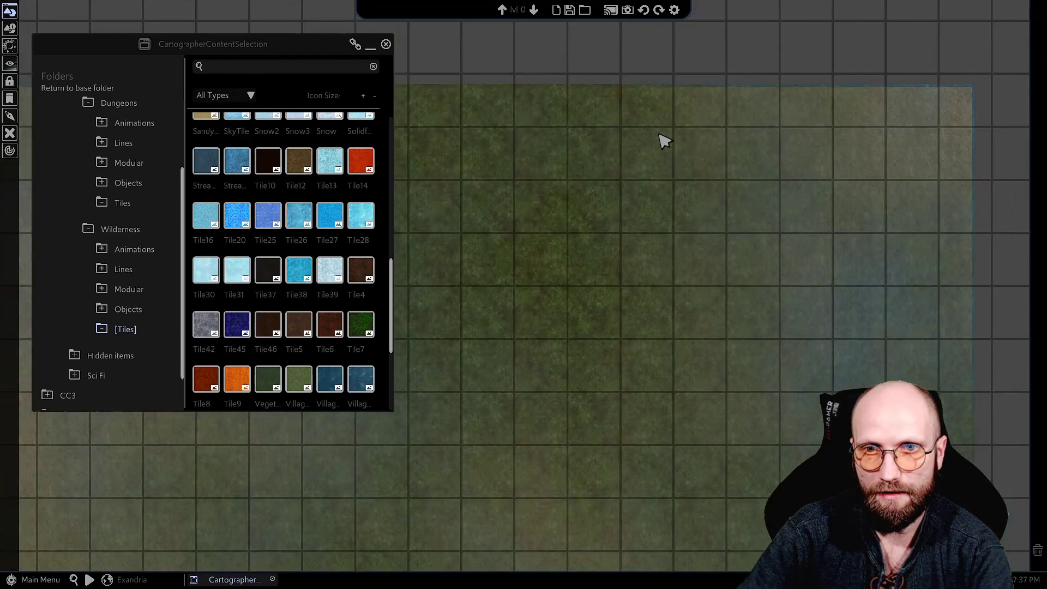
scroll(694, 164, down, 2)
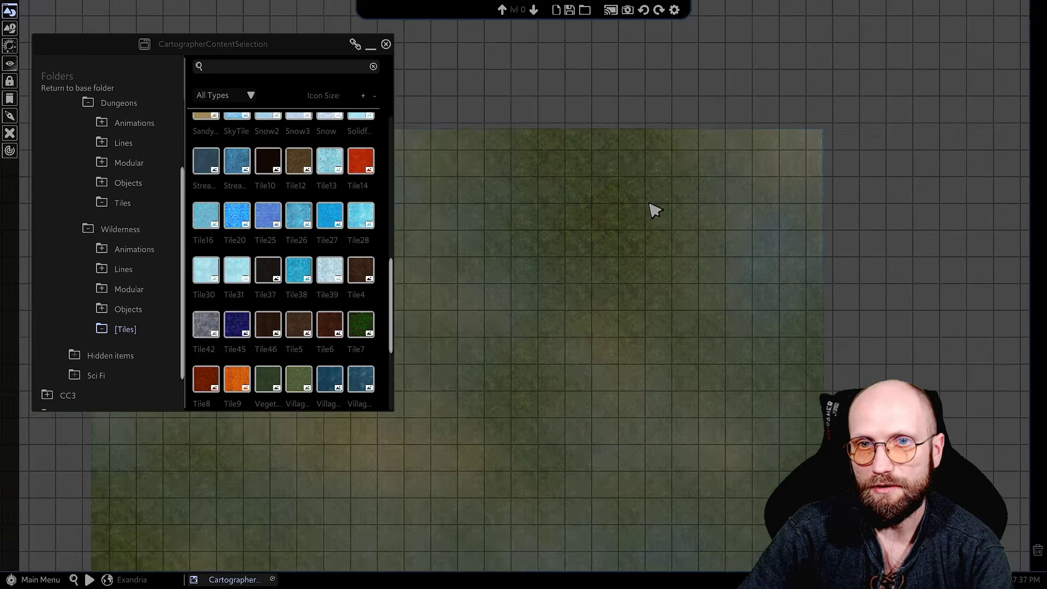
scroll(655, 210, down, 3)
Select only the Dirt3 layer from the stacked ground tiles and make its dirt patches more prominent
drag(786, 104, 715, 229)
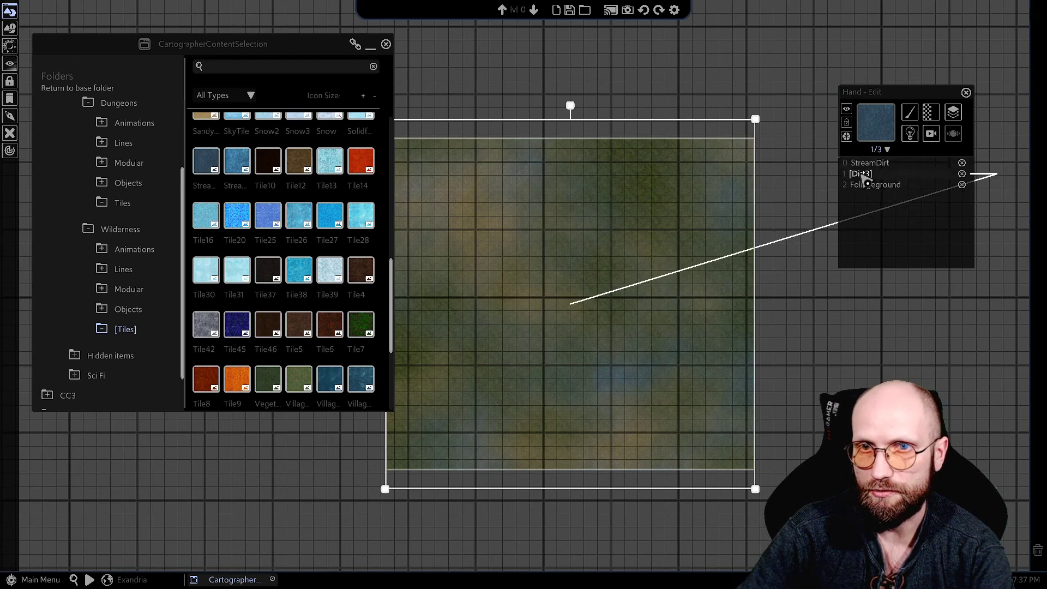
click(861, 175)
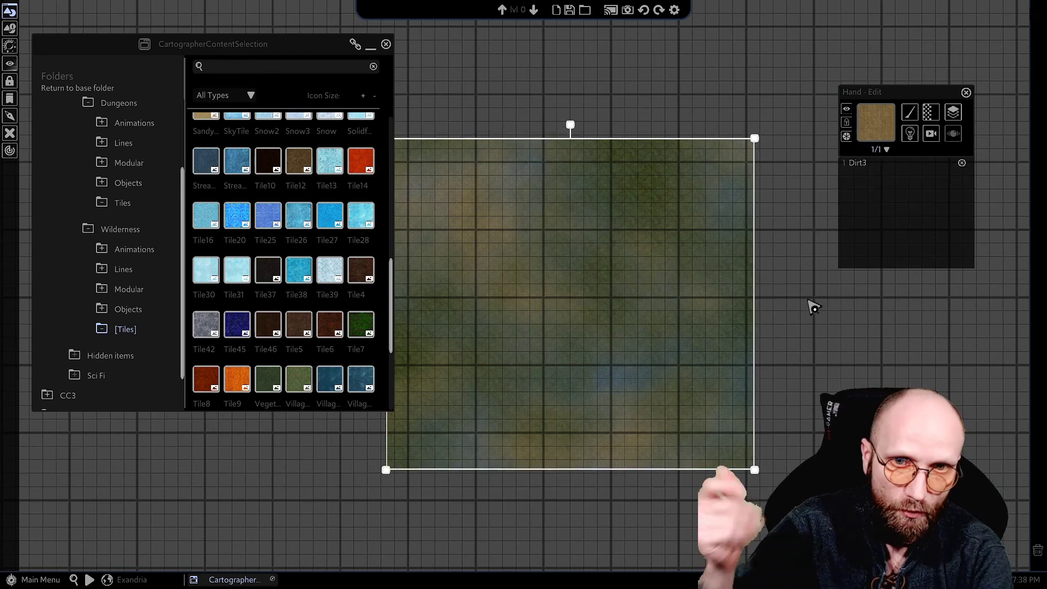
scroll(813, 306, up, 2)
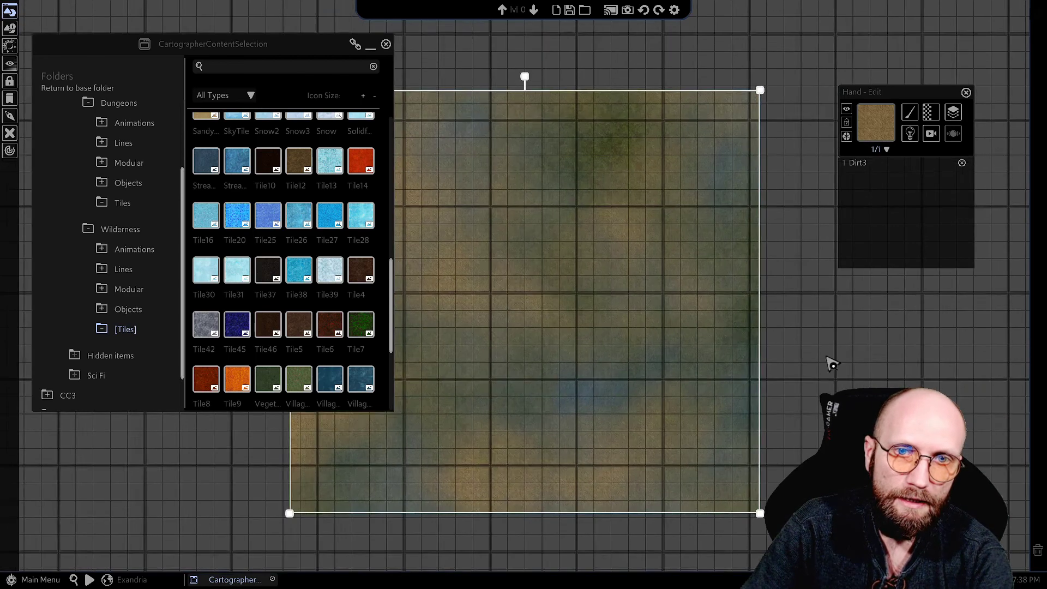
click(797, 372)
Examine the three-layer ground of grass, dirt and stream tiles in detail and as a whole
middle_drag(684, 361, 852, 327)
scroll(786, 317, up, 2)
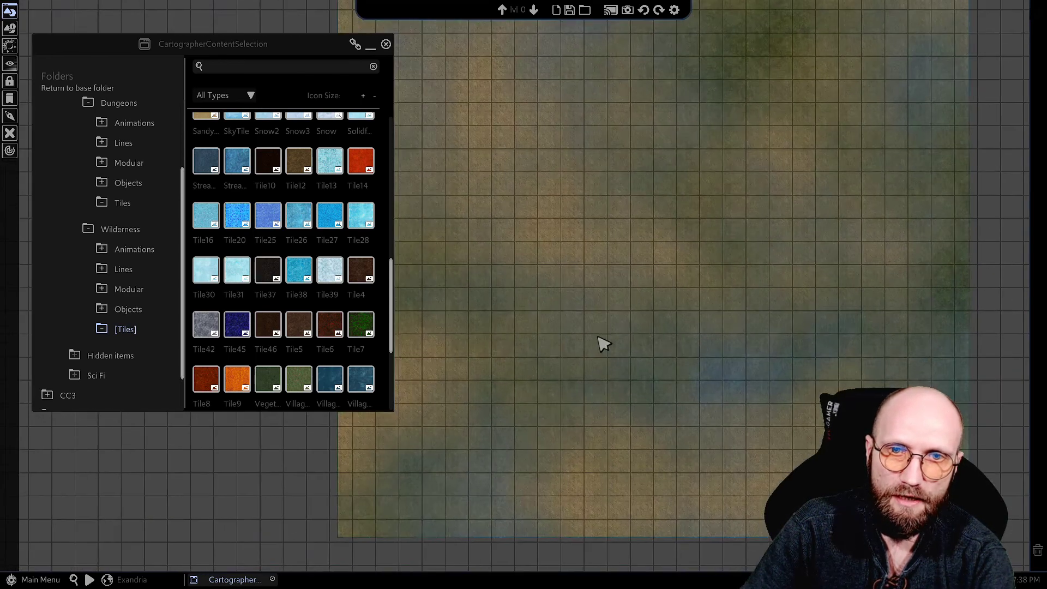
middle_drag(601, 340, 754, 310)
scroll(756, 310, up, 2)
scroll(835, 318, up, 3)
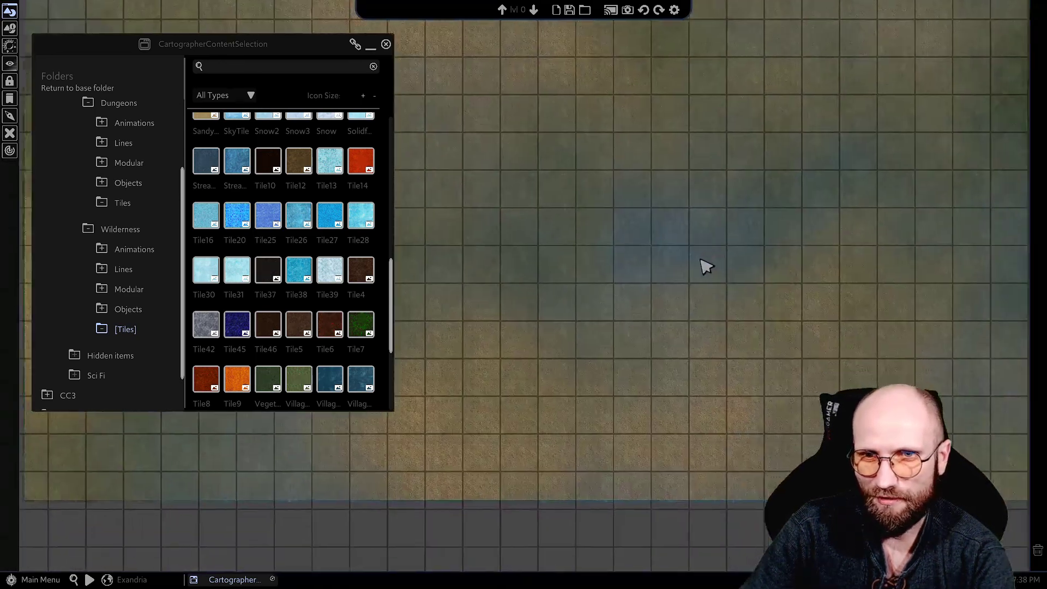
scroll(652, 321, down, 5)
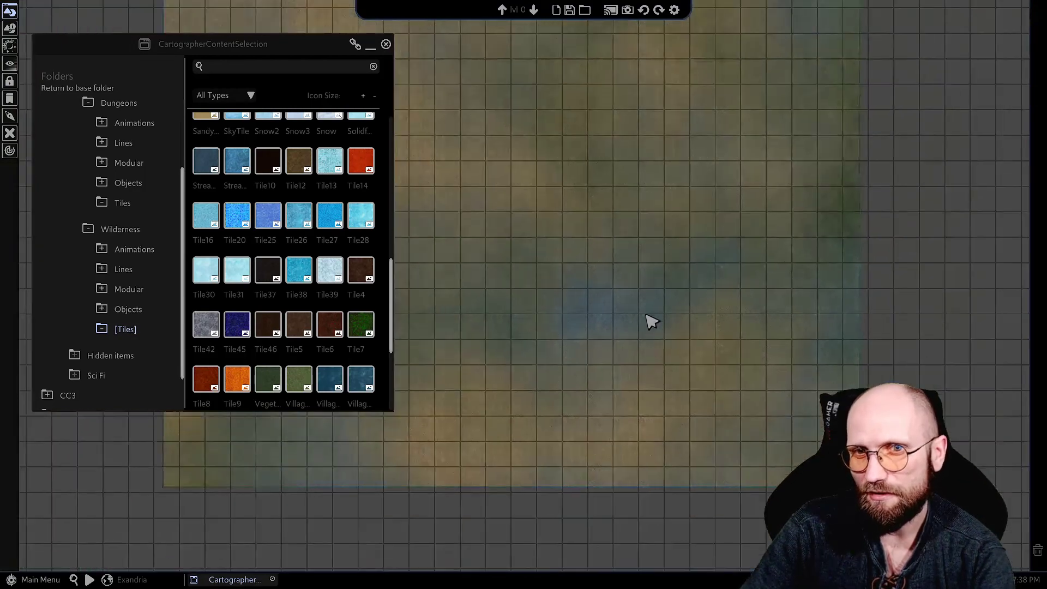
scroll(657, 327, down, 3)
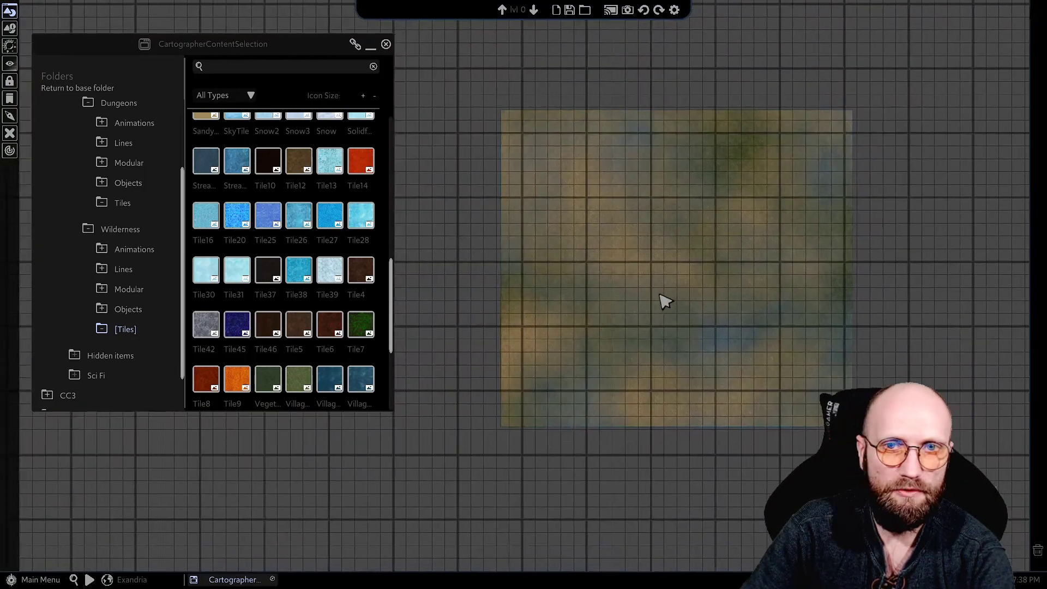
scroll(663, 301, down, 3)
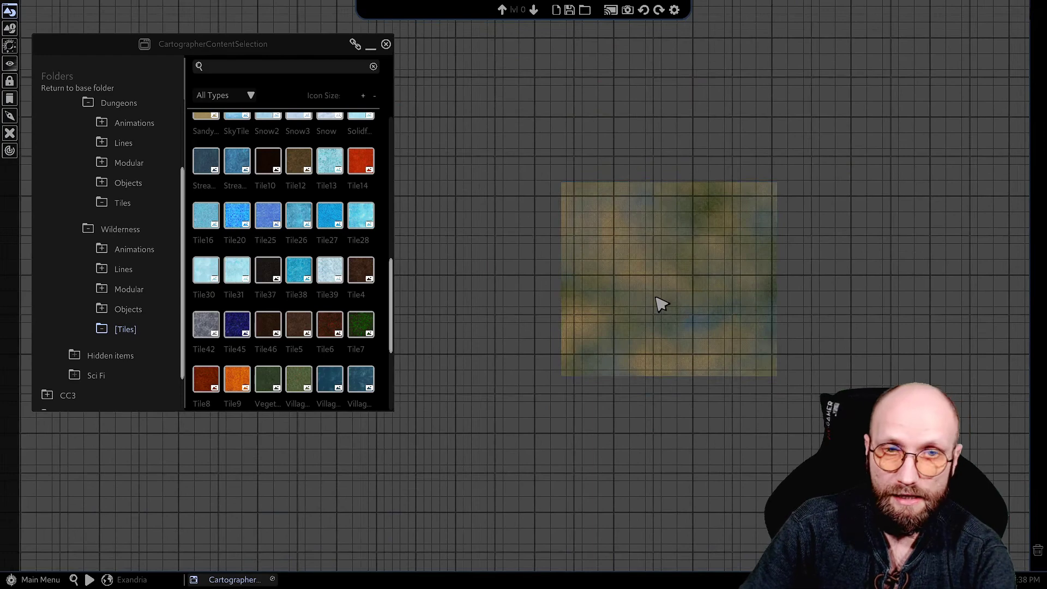
scroll(656, 297, down, 2)
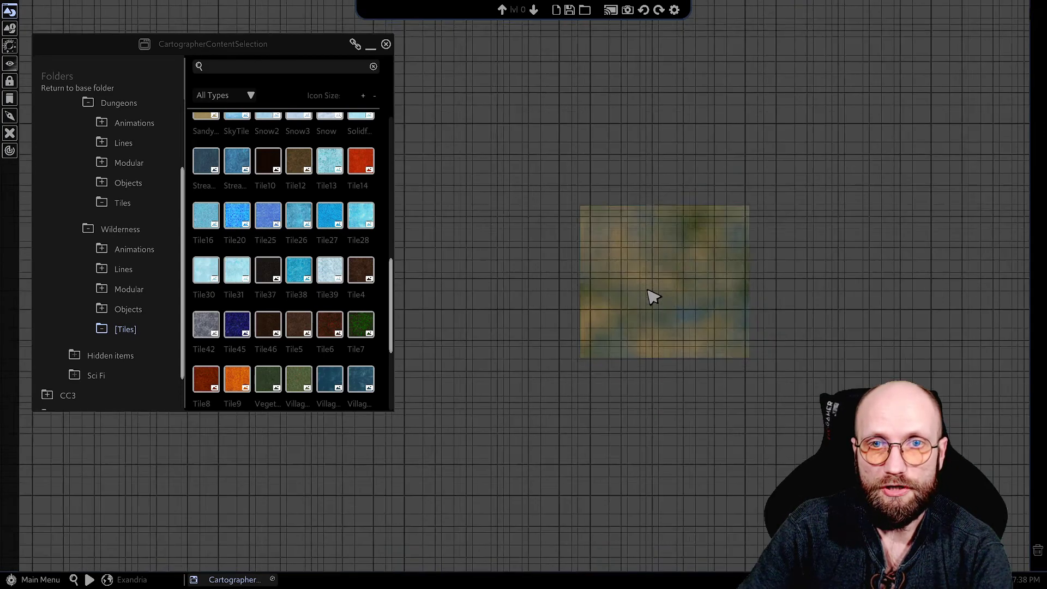
scroll(655, 297, up, 2)
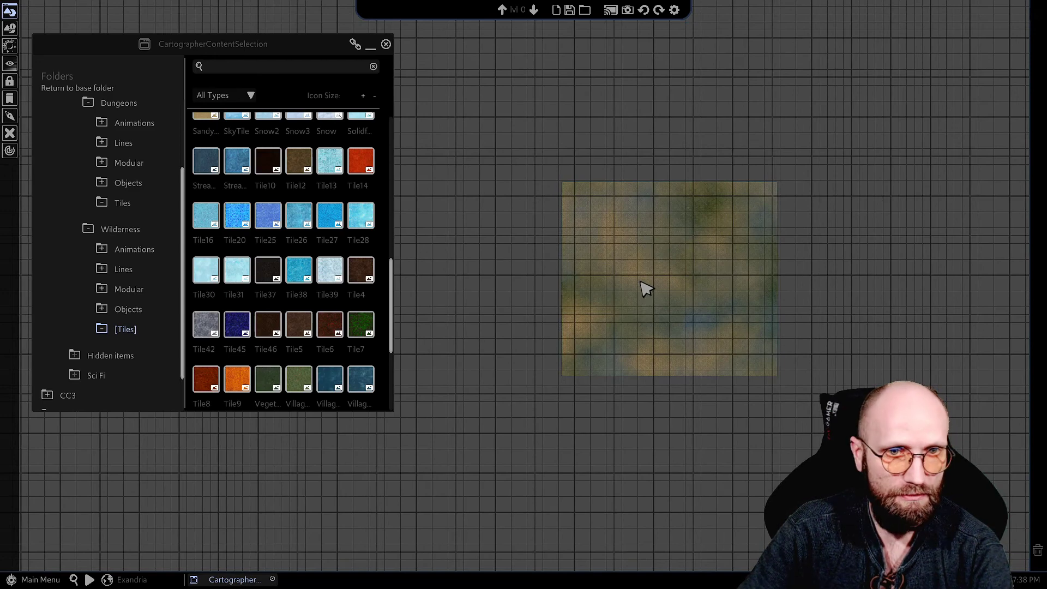
scroll(644, 289, up, 2)
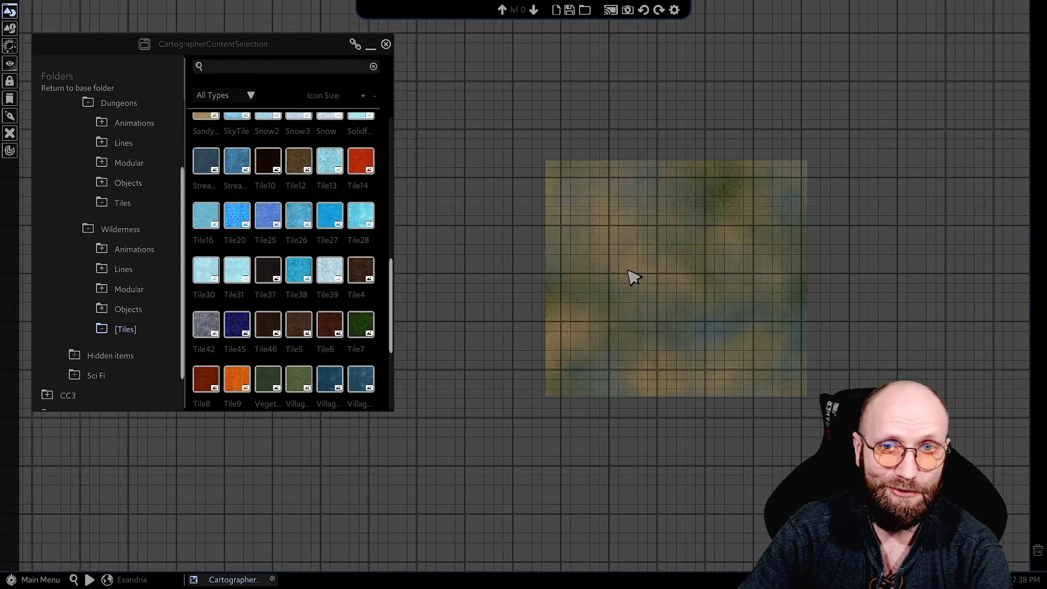